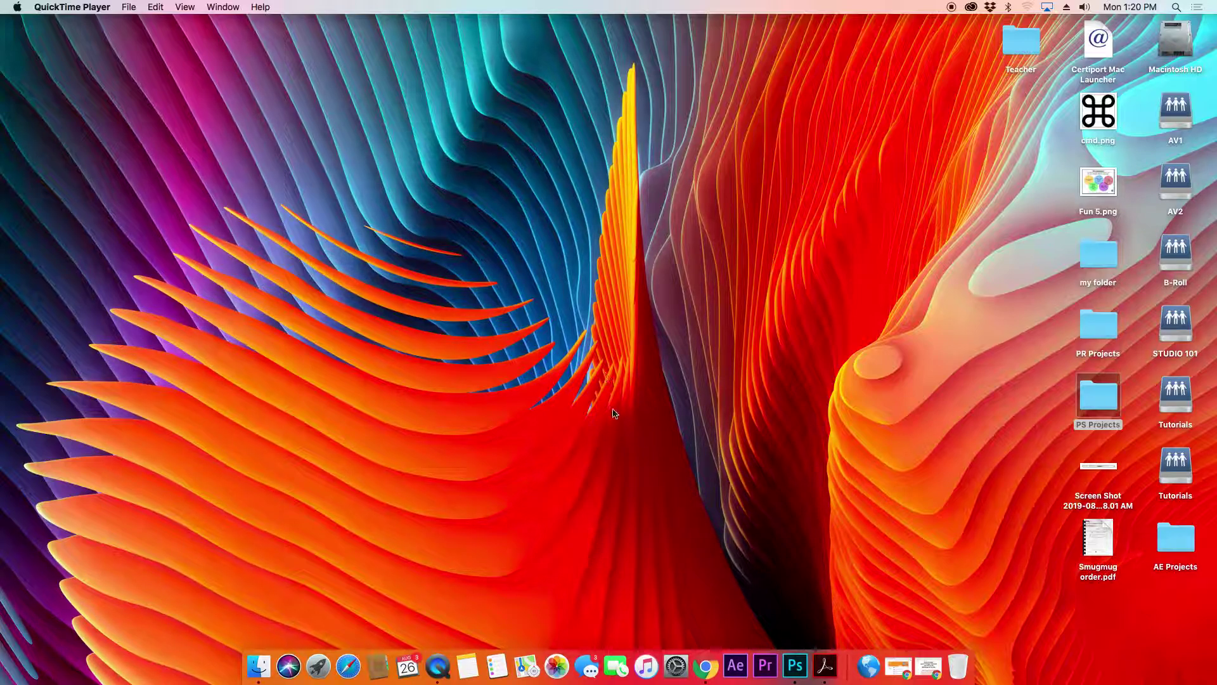
Bring Photoshop to the front and start opening an image from its Home screen.
click(795, 665)
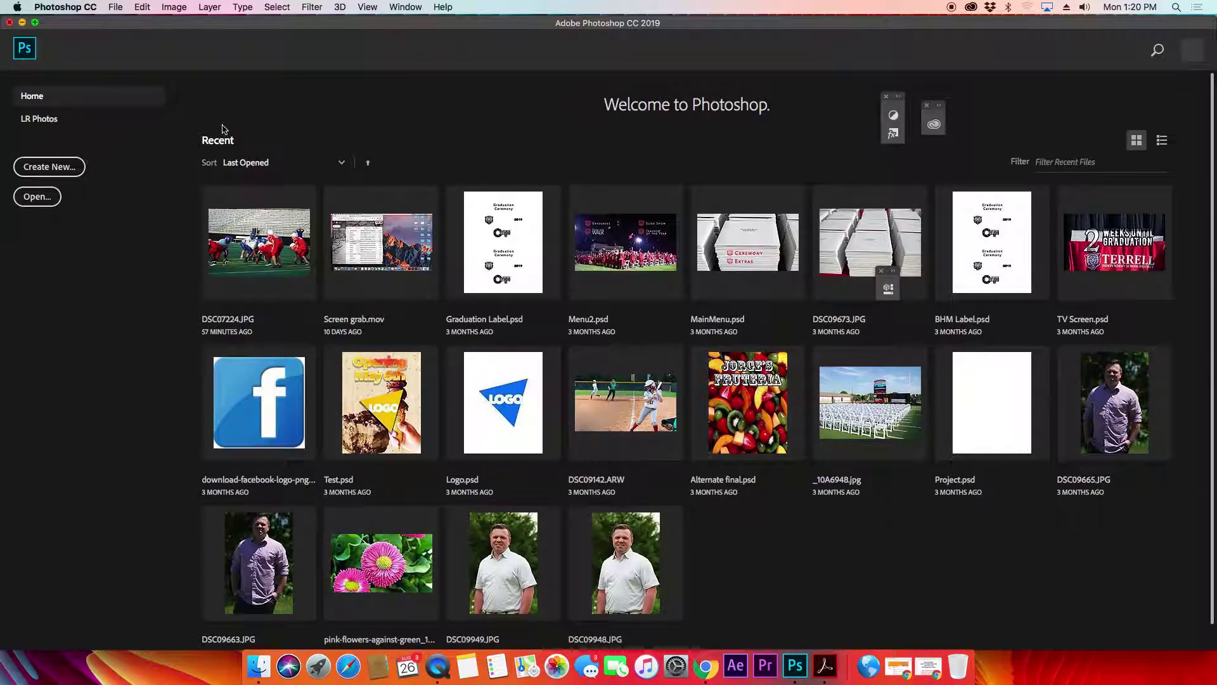
click(28, 198)
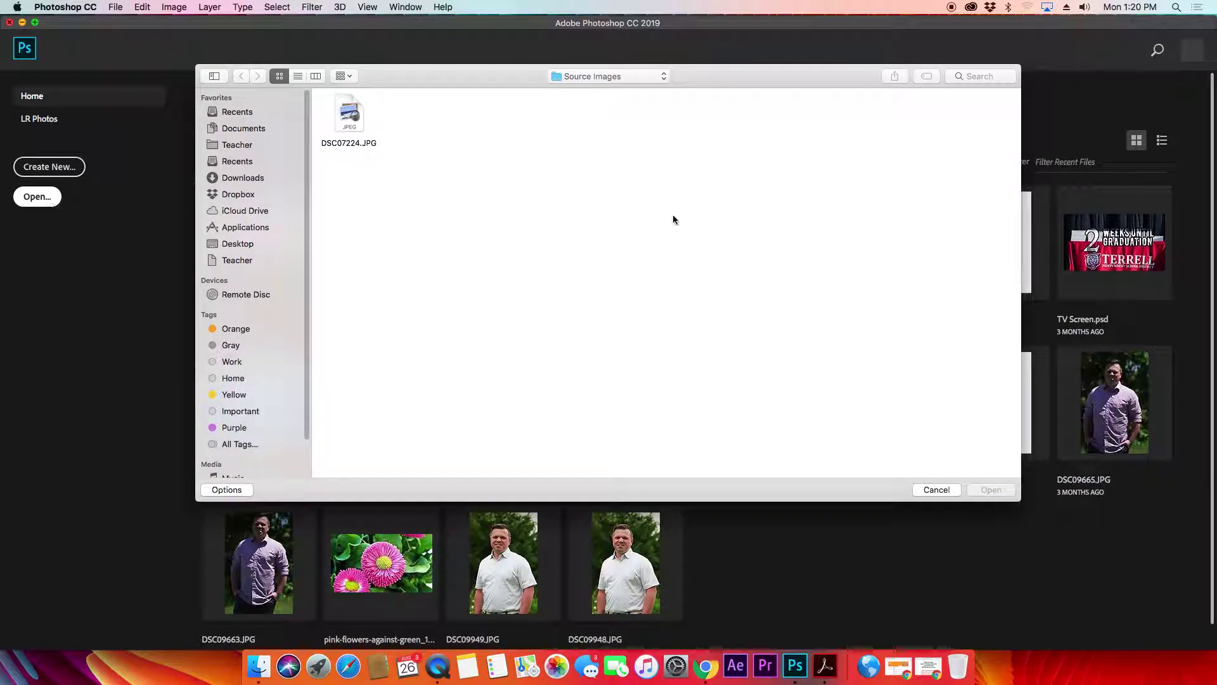
Navigate from THS-AVNAS through Tutorials > Photoshop > Ps- CROP and STRAIGHTEN into Source Images.
drag(758, 74, 819, 103)
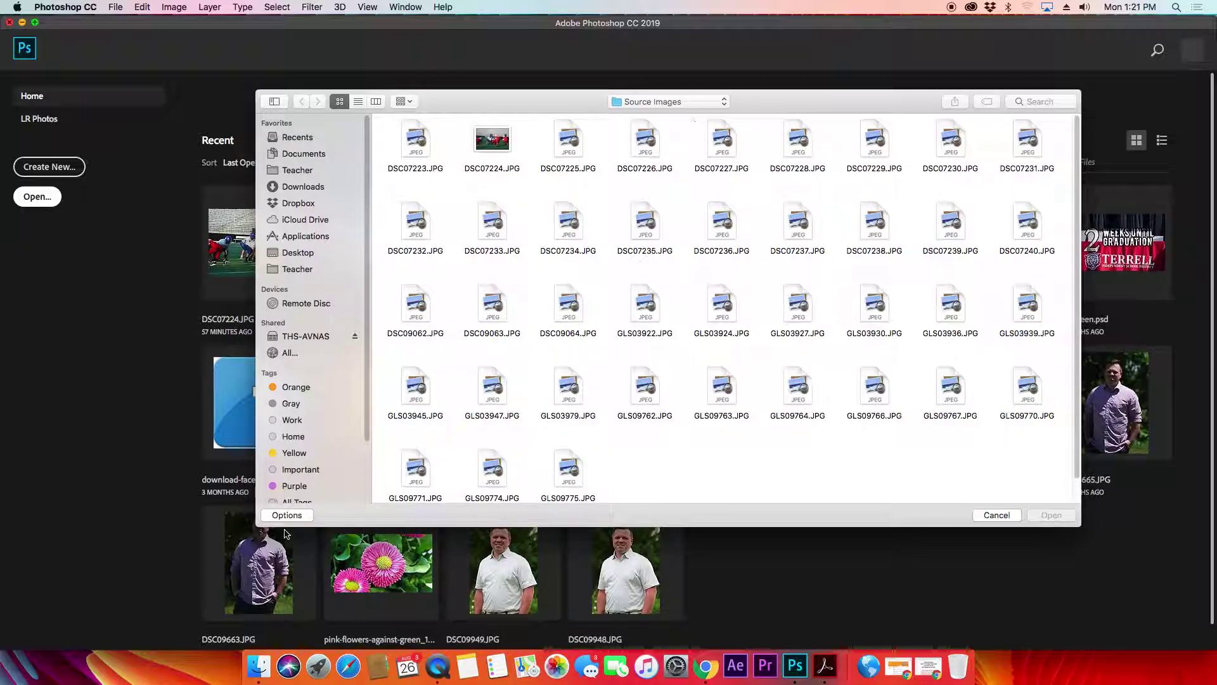
click(320, 336)
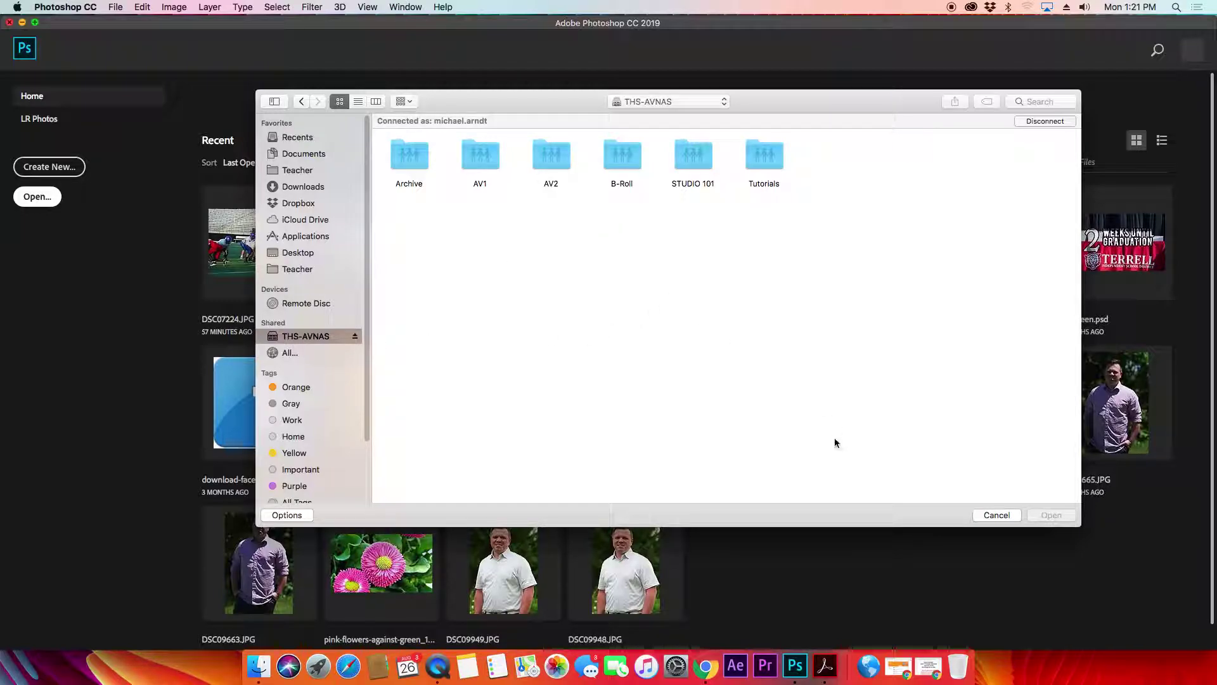
double_click(764, 156)
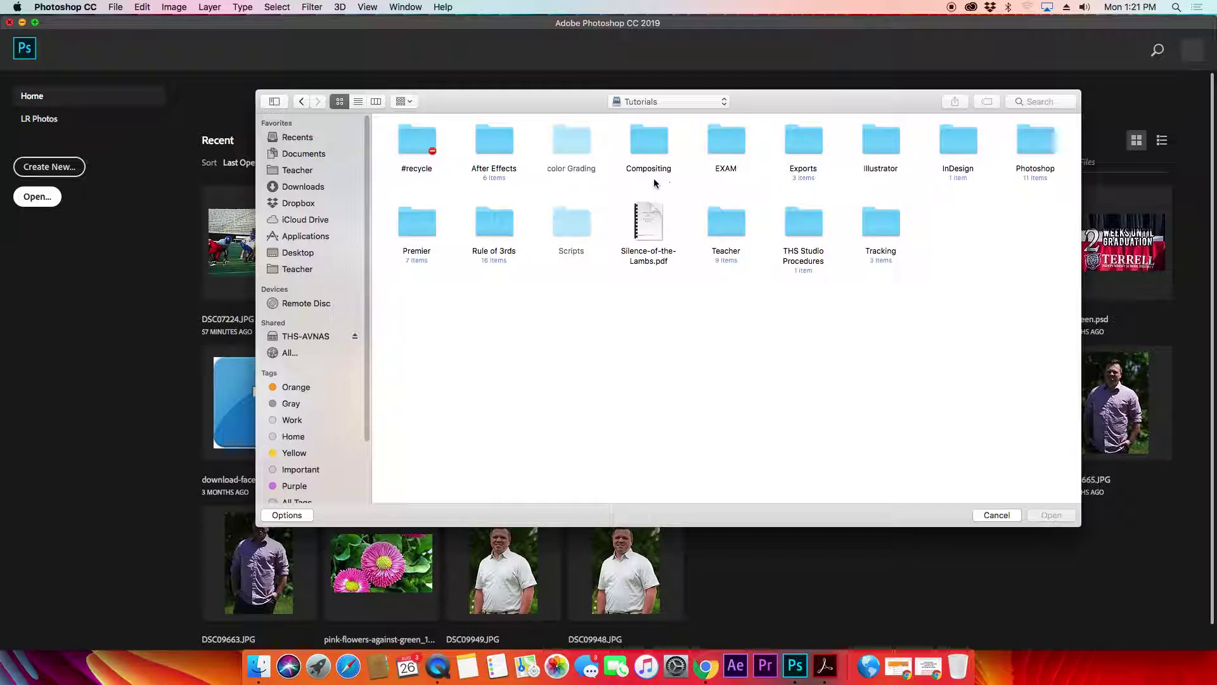
click(1023, 146)
double_click(1023, 146)
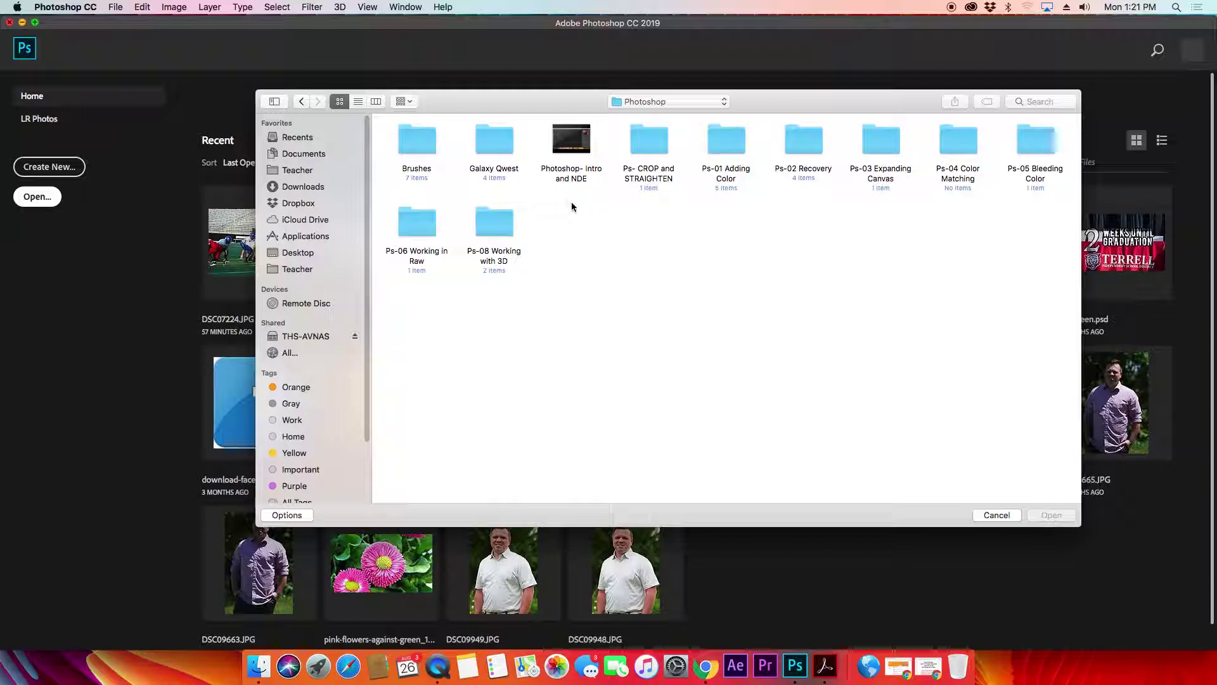
click(650, 137)
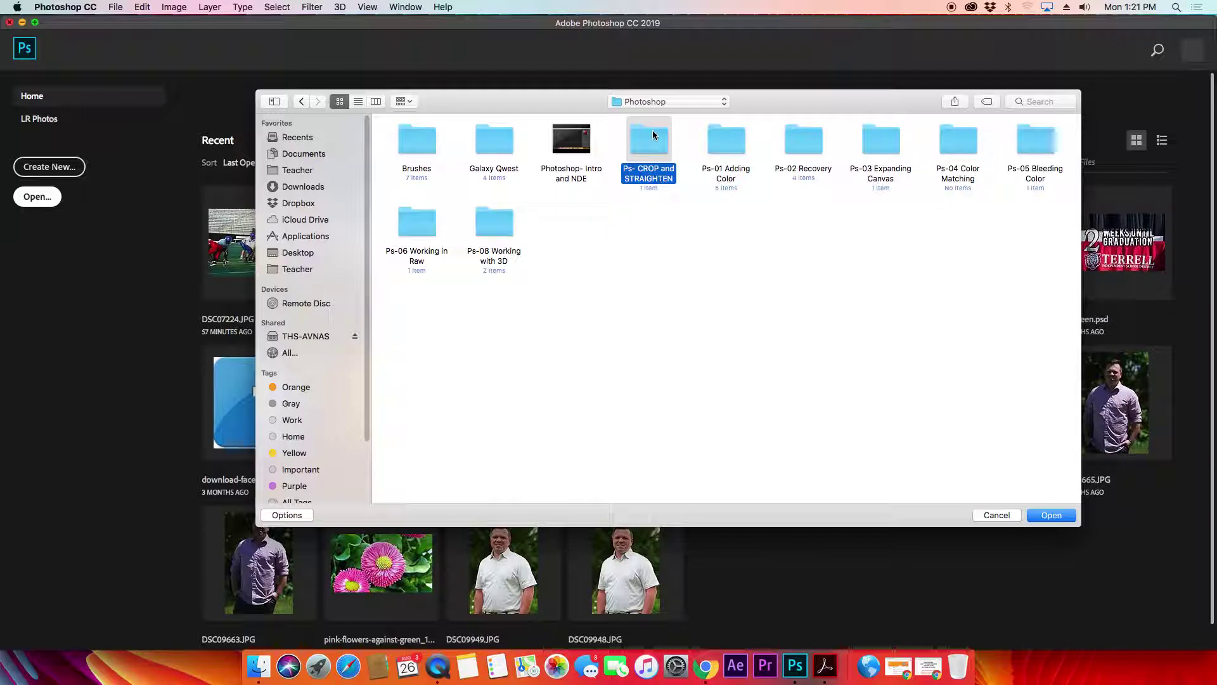
double_click(652, 131)
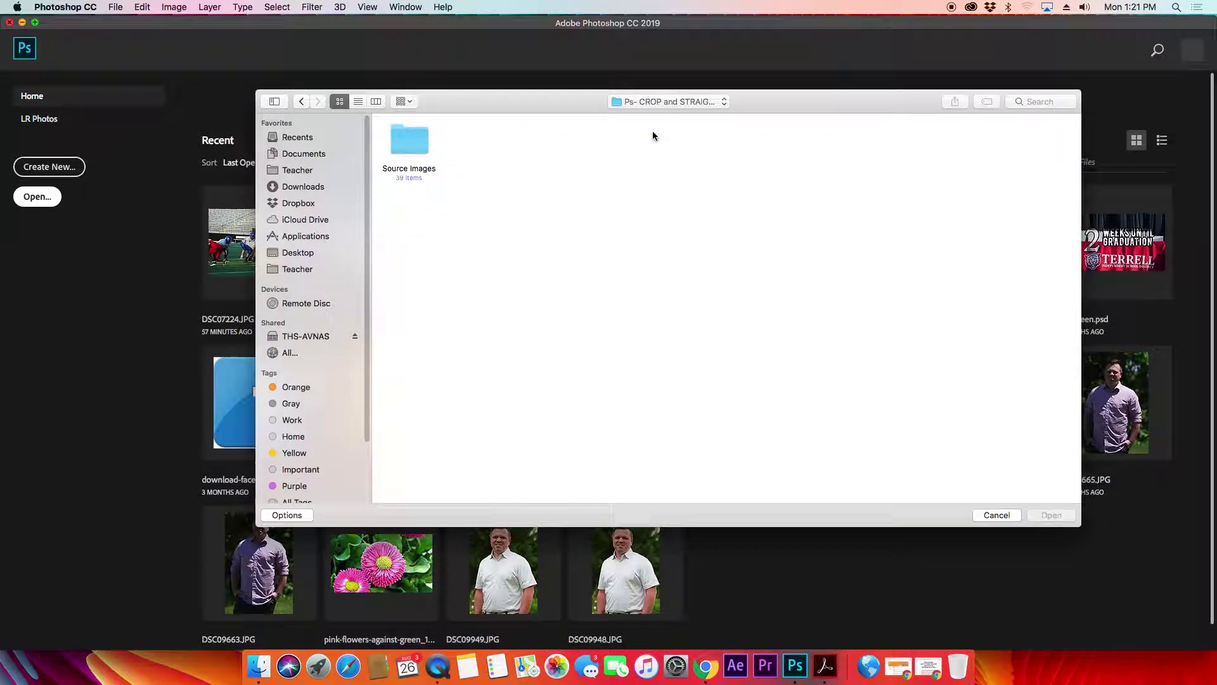
click(398, 138)
double_click(398, 140)
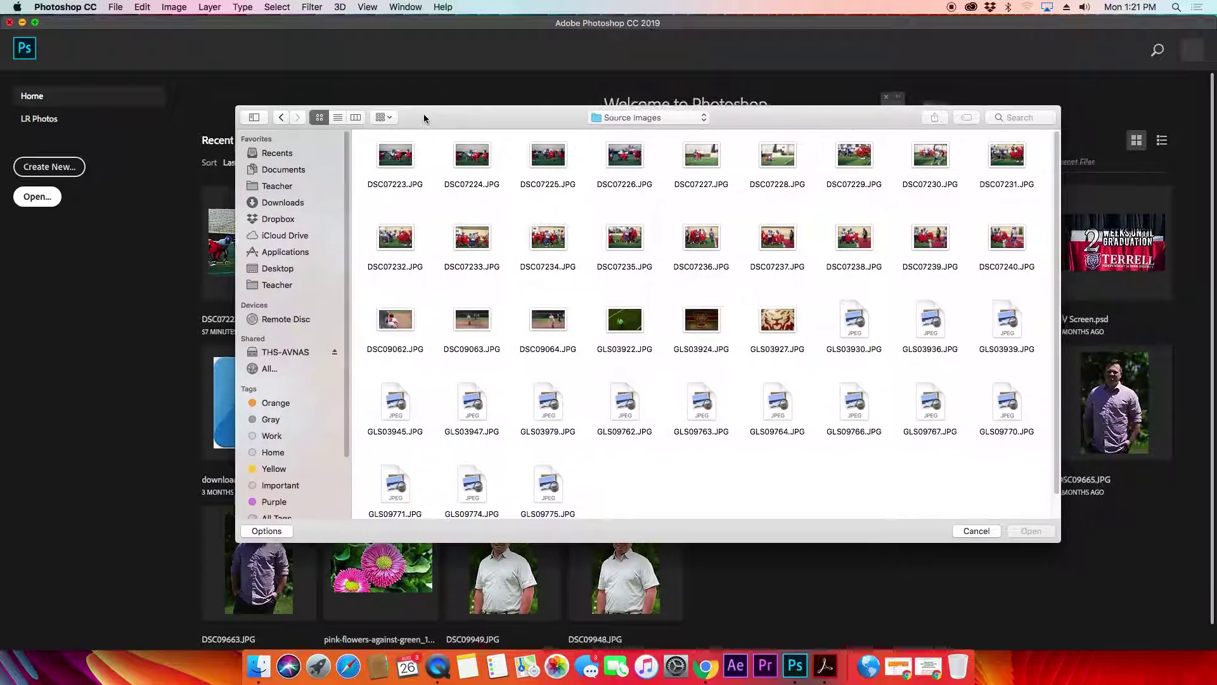
Preview DSC07230, DSC07234 and DSC07235 in column view, then open DSC07238.JPG.
click(351, 116)
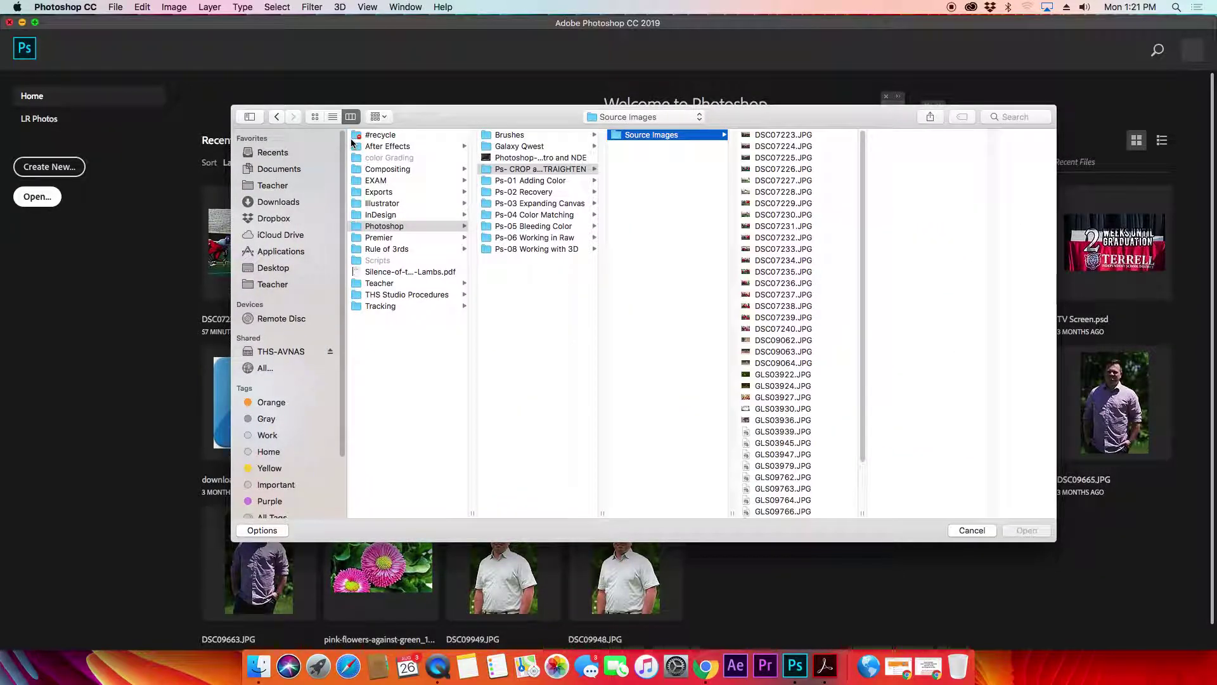
click(823, 214)
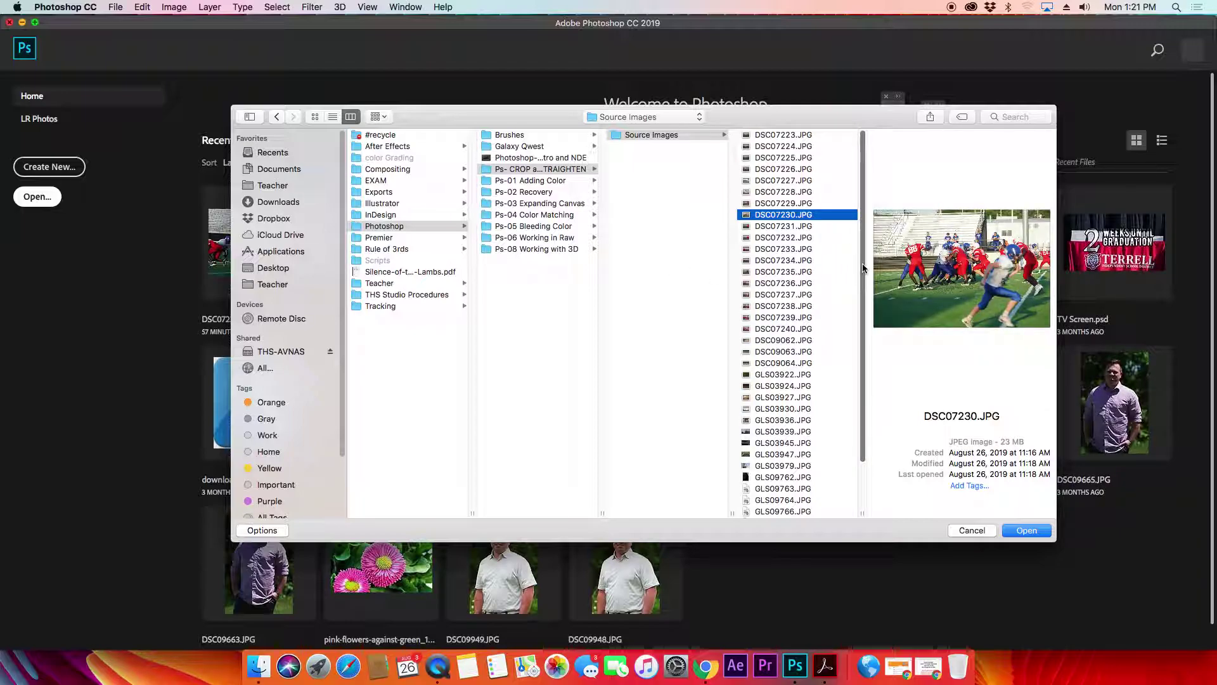
click(777, 260)
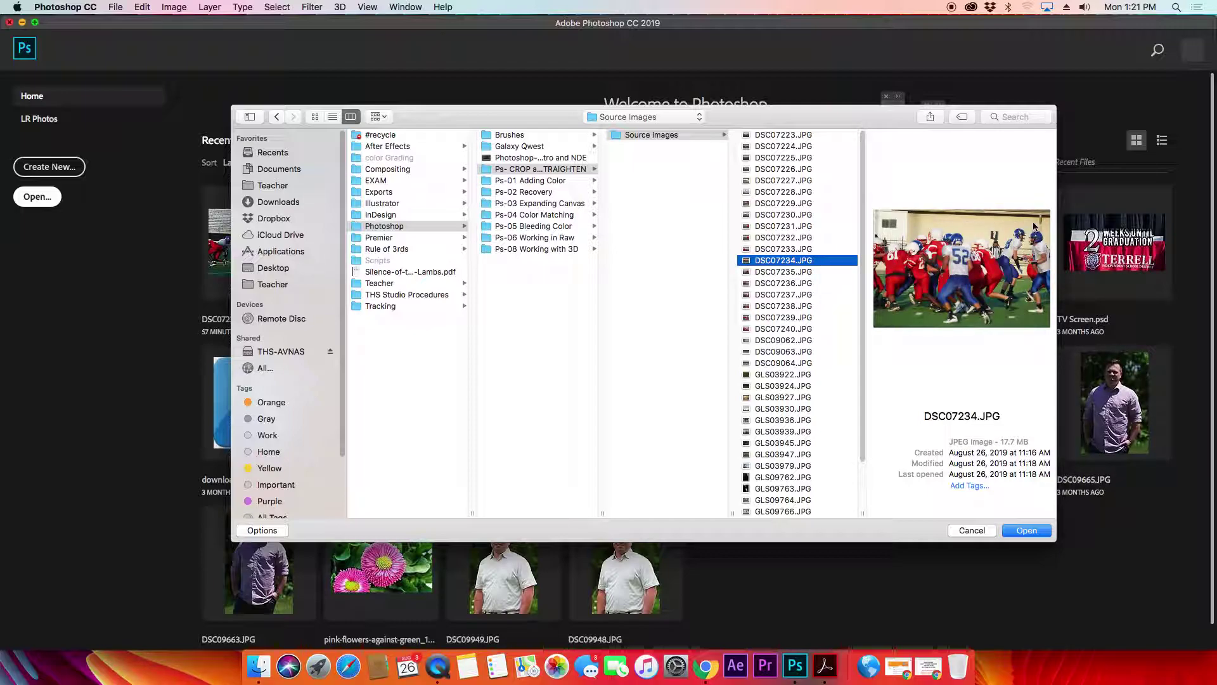
click(784, 273)
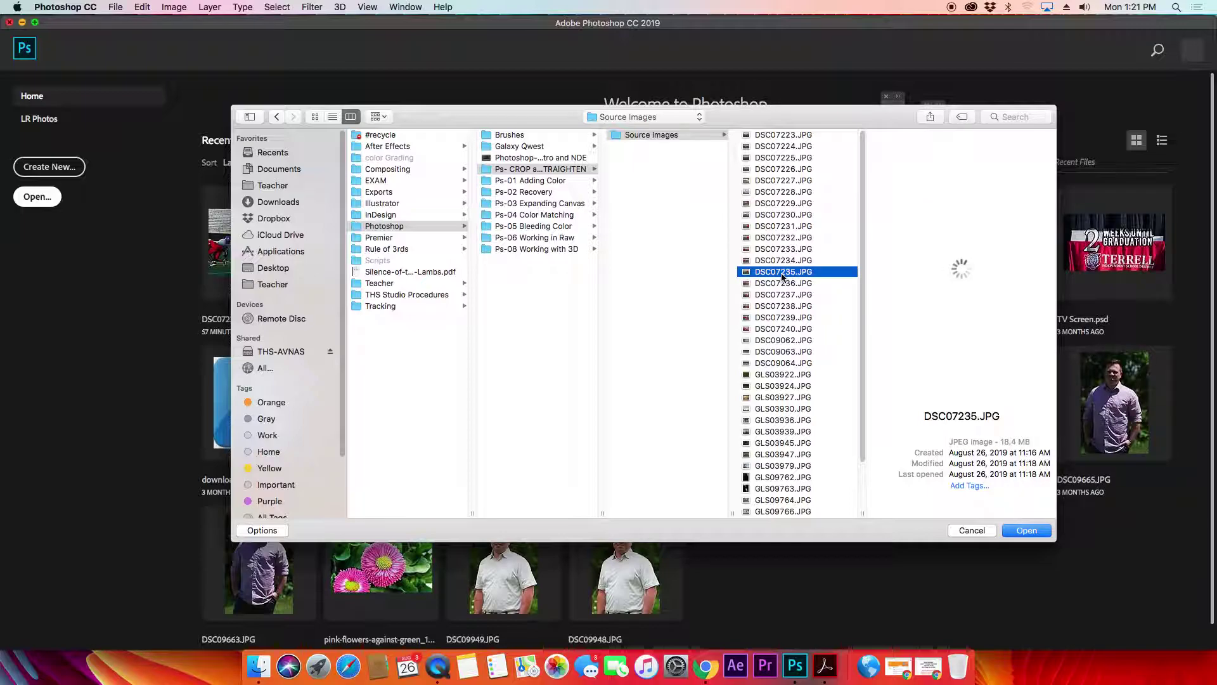
click(785, 306)
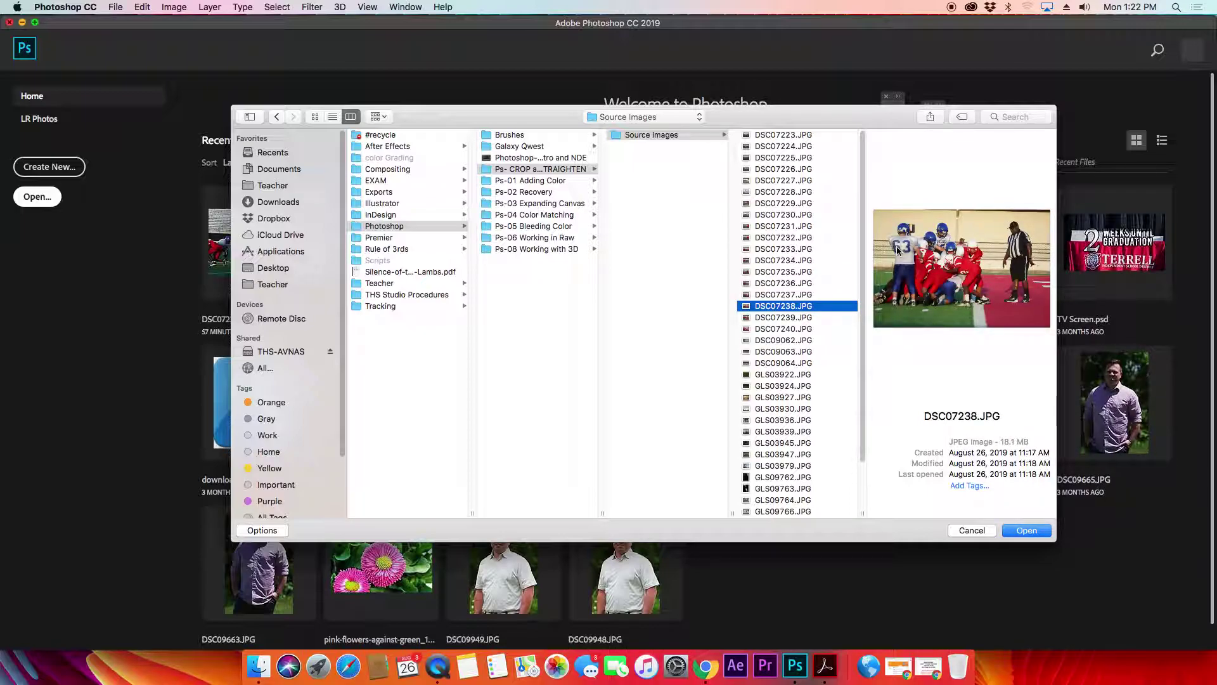
click(1026, 530)
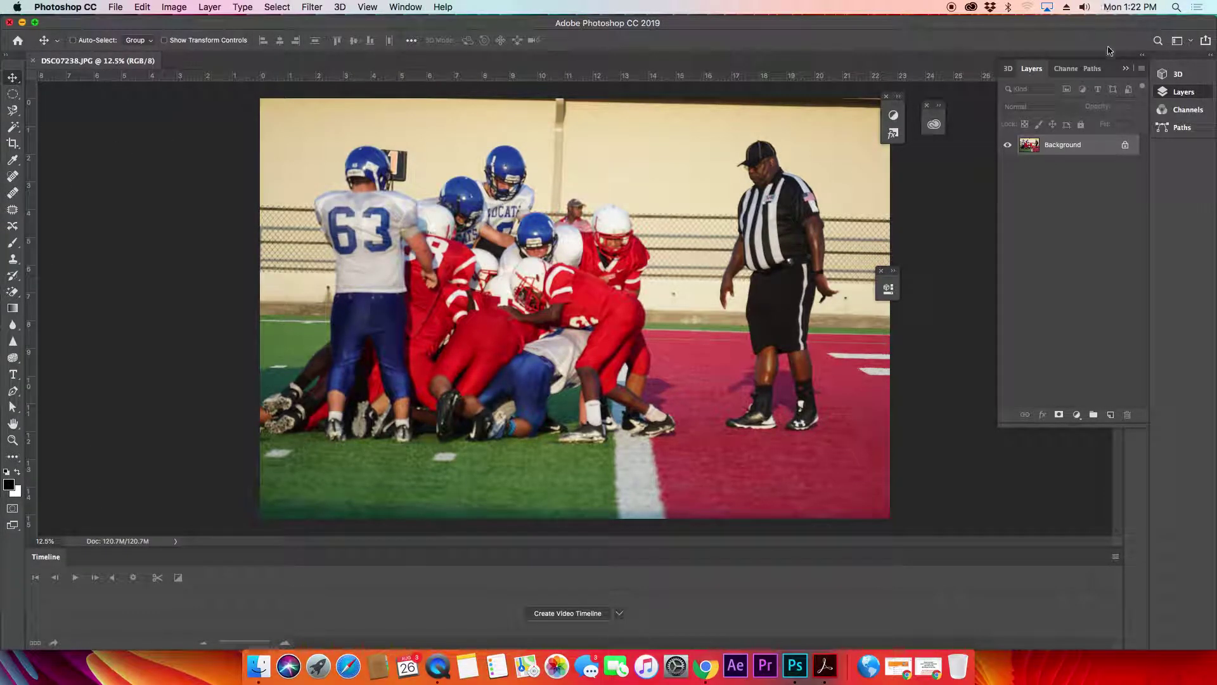
Dock the Layers panel group on the right and maximise the Photoshop window.
drag(1119, 67, 1183, 96)
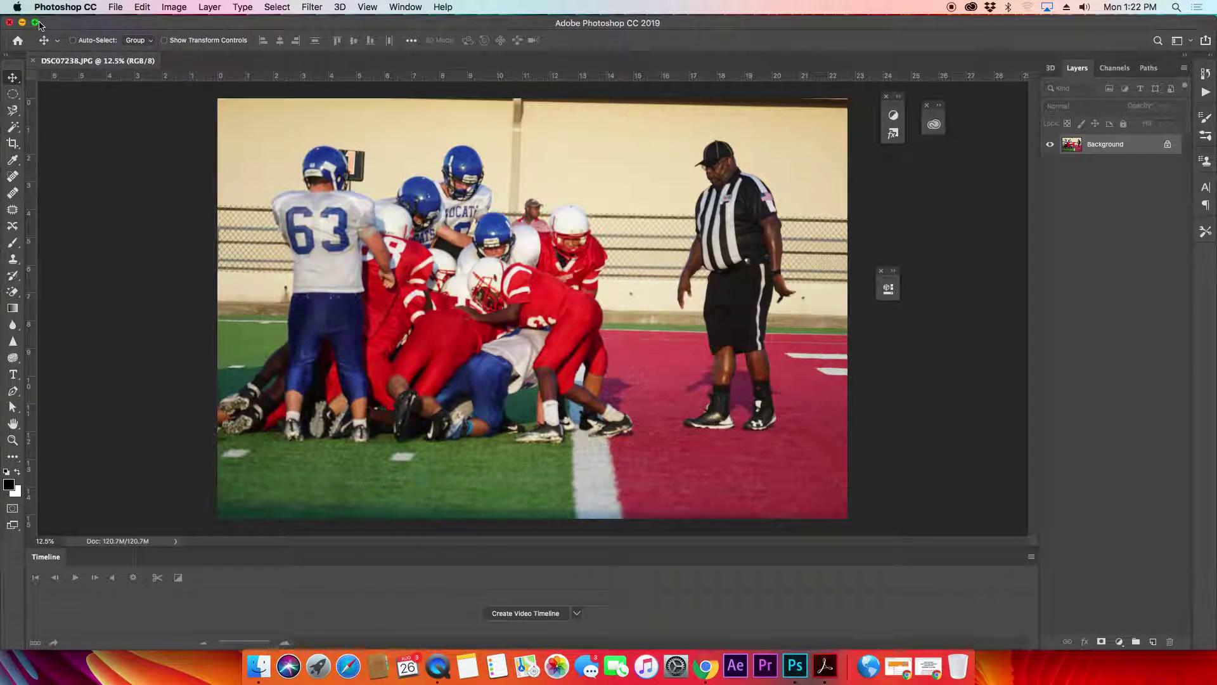
click(35, 22)
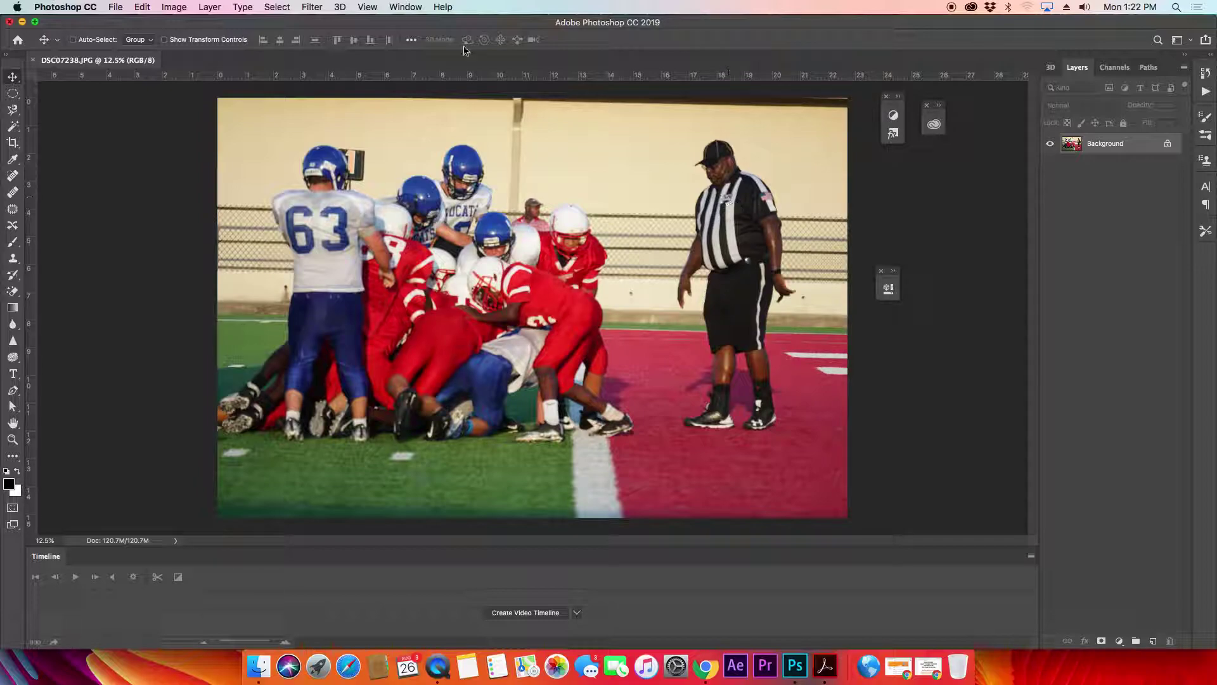
Reset the workspace to Essentials (Default).
click(406, 8)
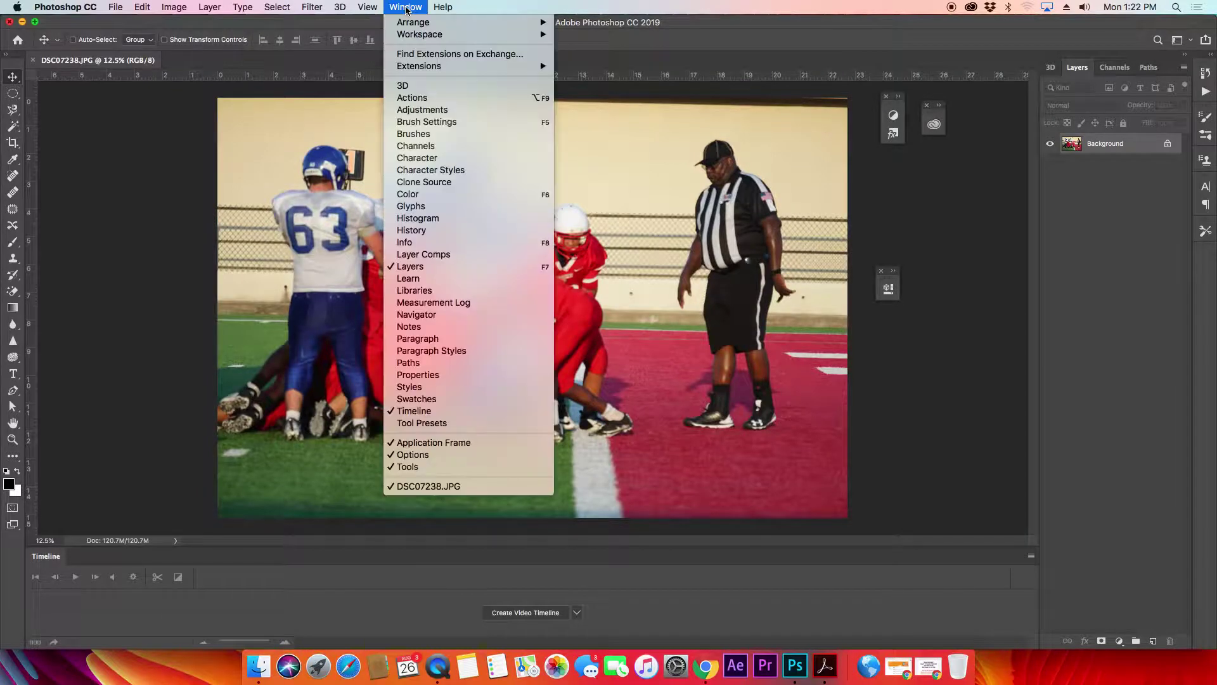
mouse_move(427, 40)
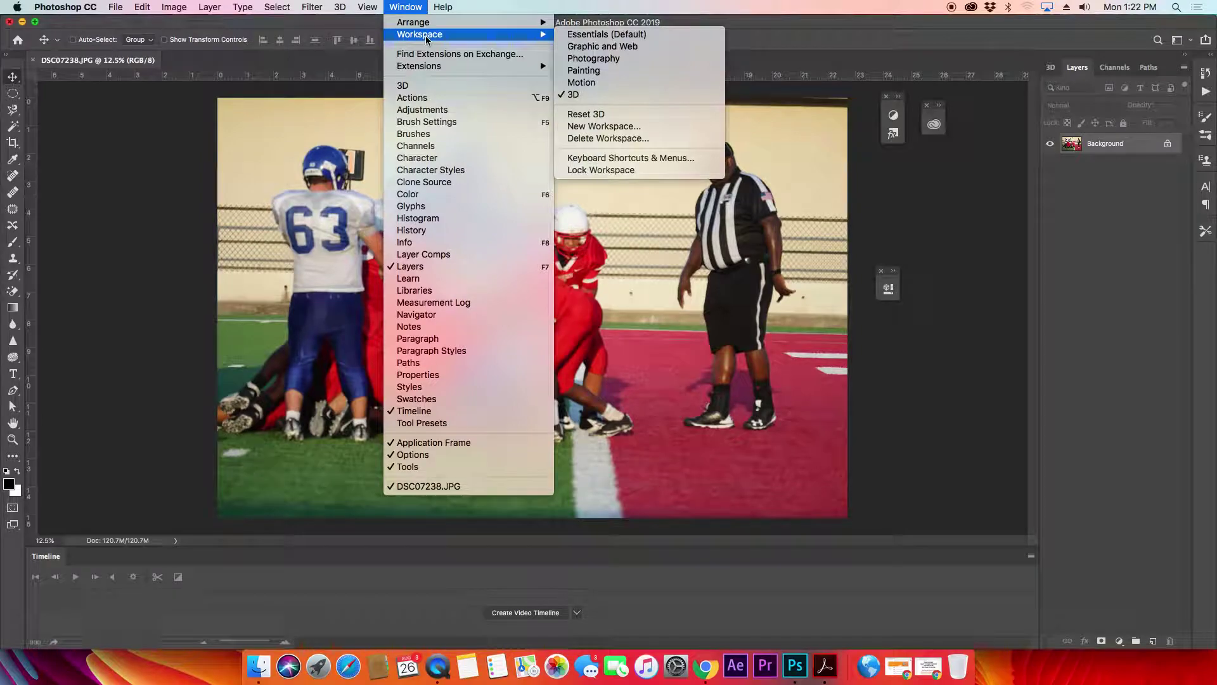
click(620, 37)
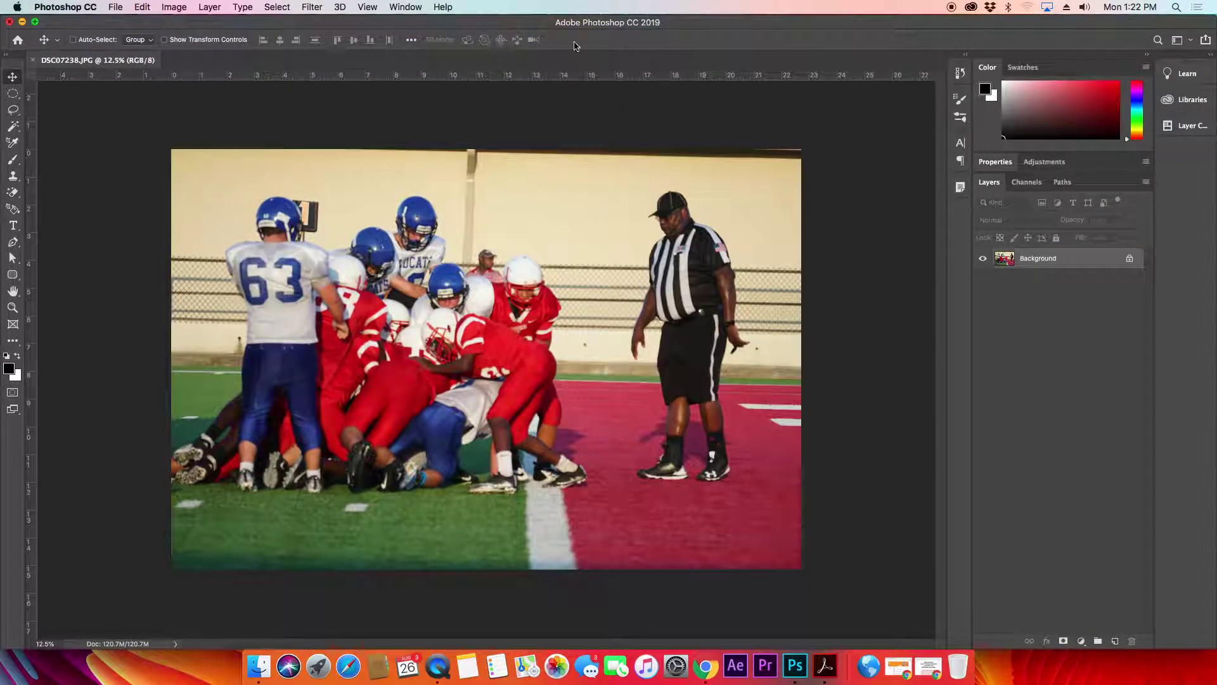
Switch the workspace to Photography.
click(417, 10)
mouse_move(422, 37)
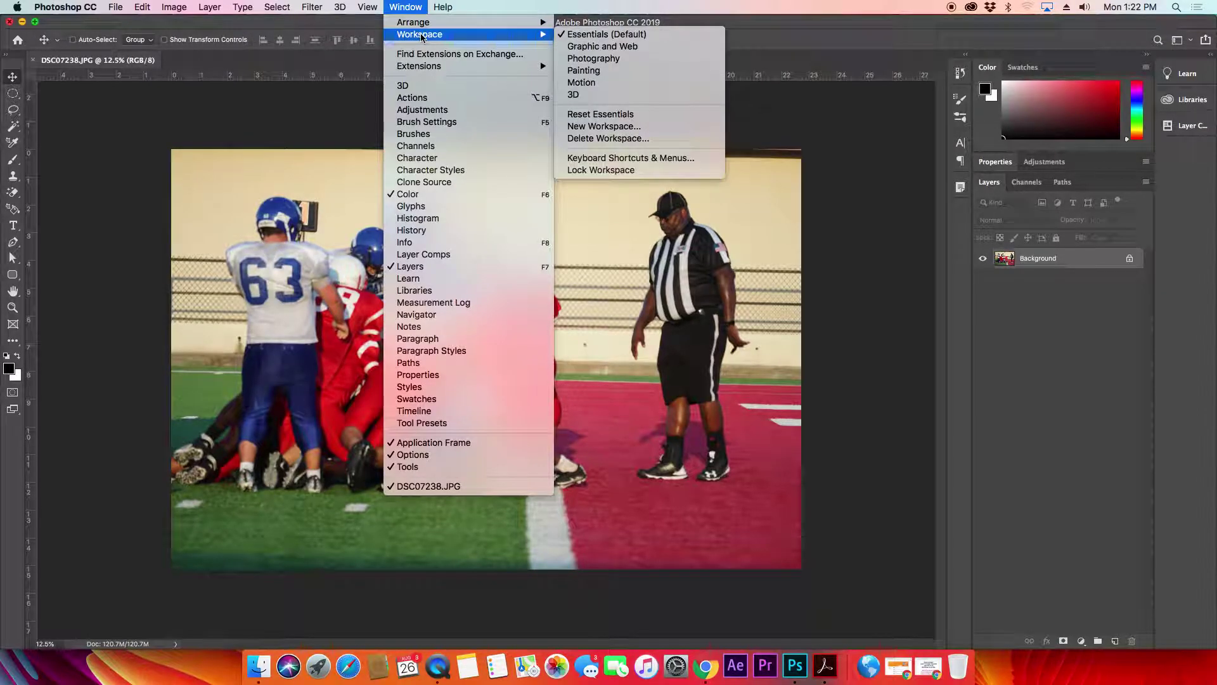
click(406, 7)
click(406, 7)
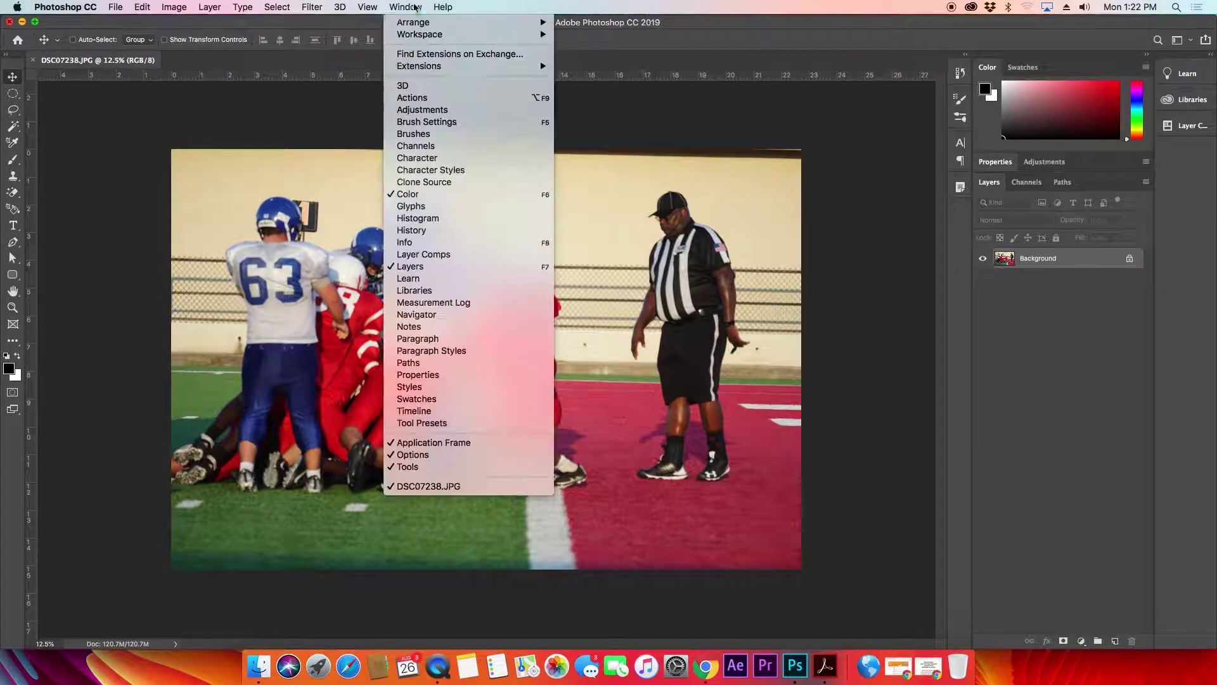
mouse_move(422, 34)
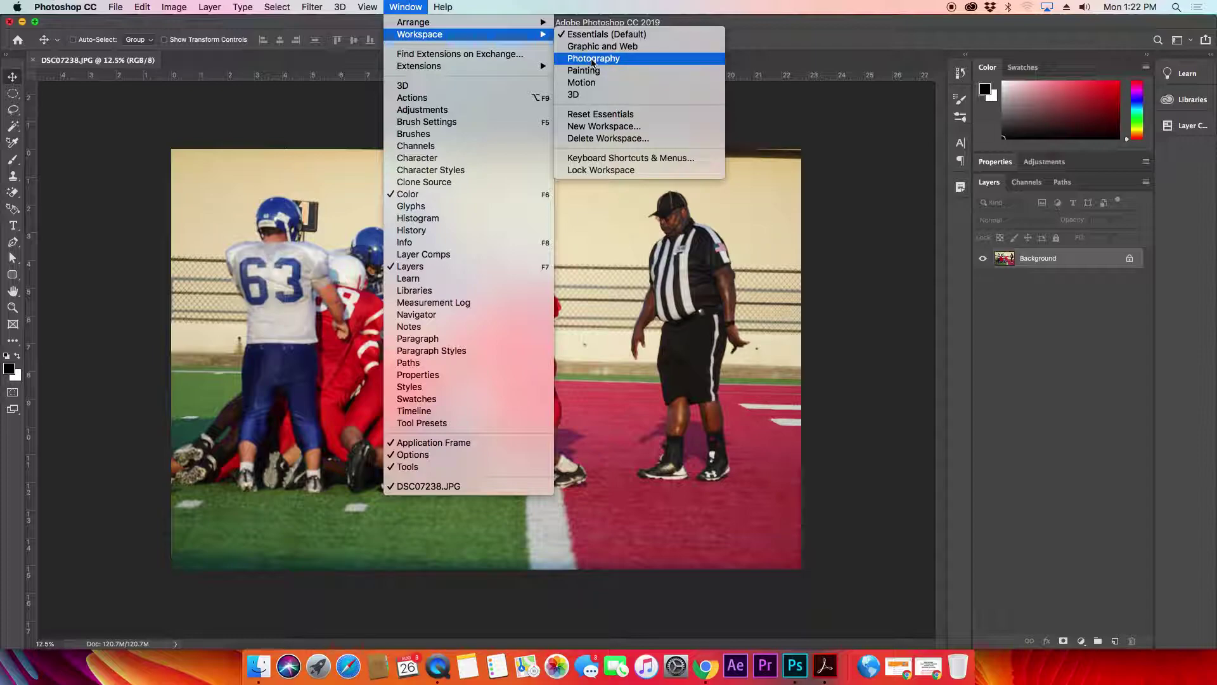
click(593, 62)
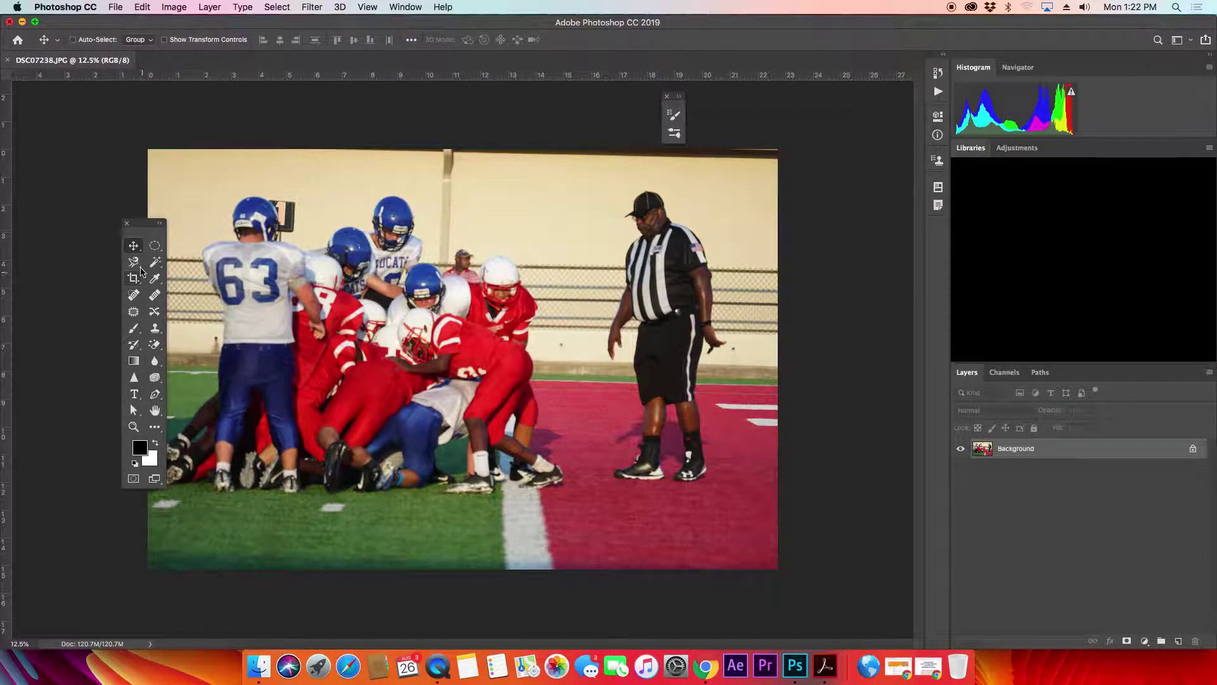
Move the tools panel left and check the workspace list, keeping Photography in use.
drag(148, 227, 87, 185)
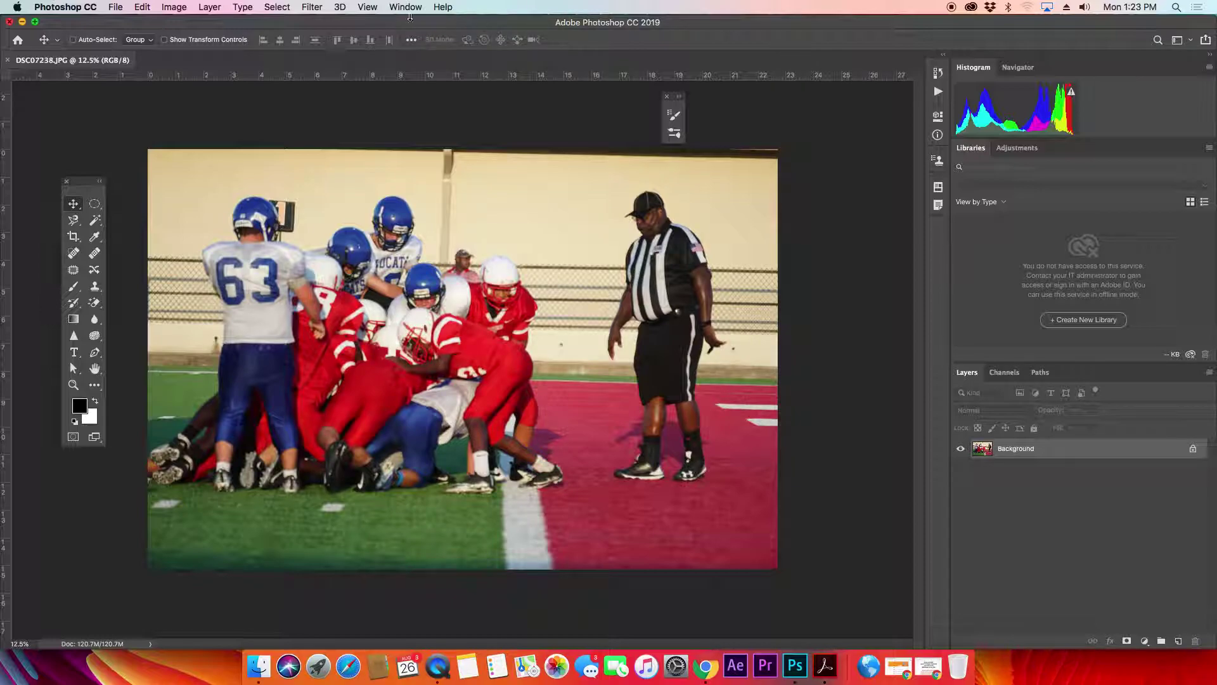
click(1181, 42)
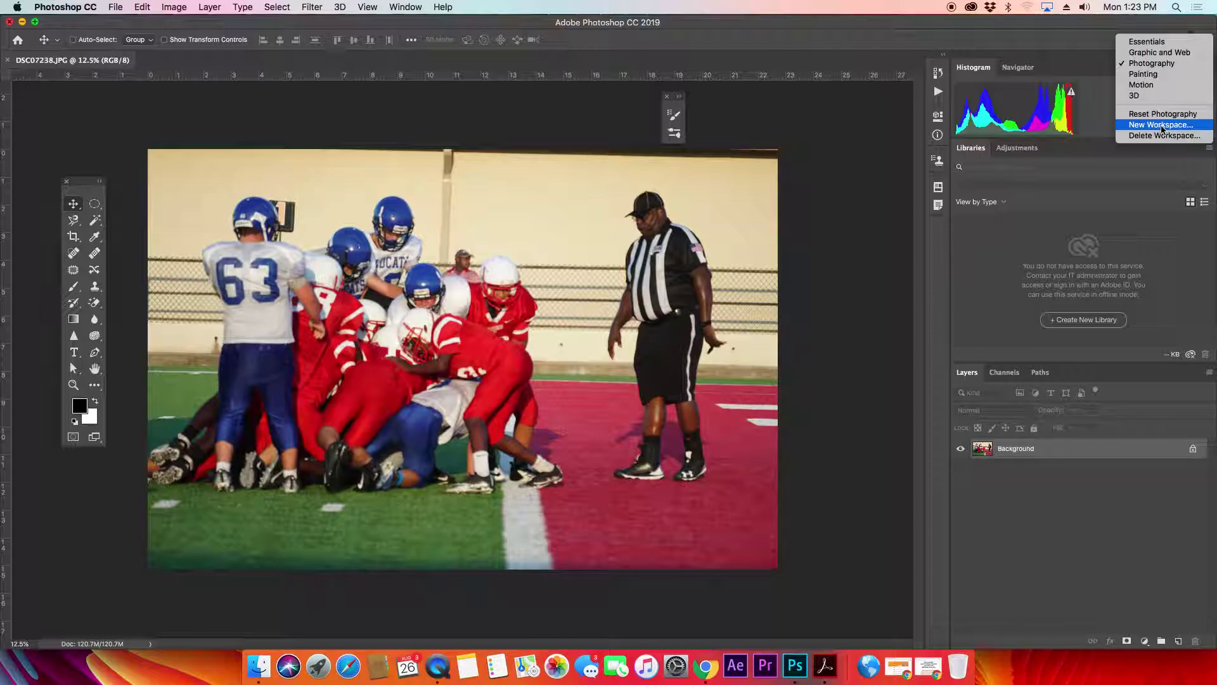
click(875, 161)
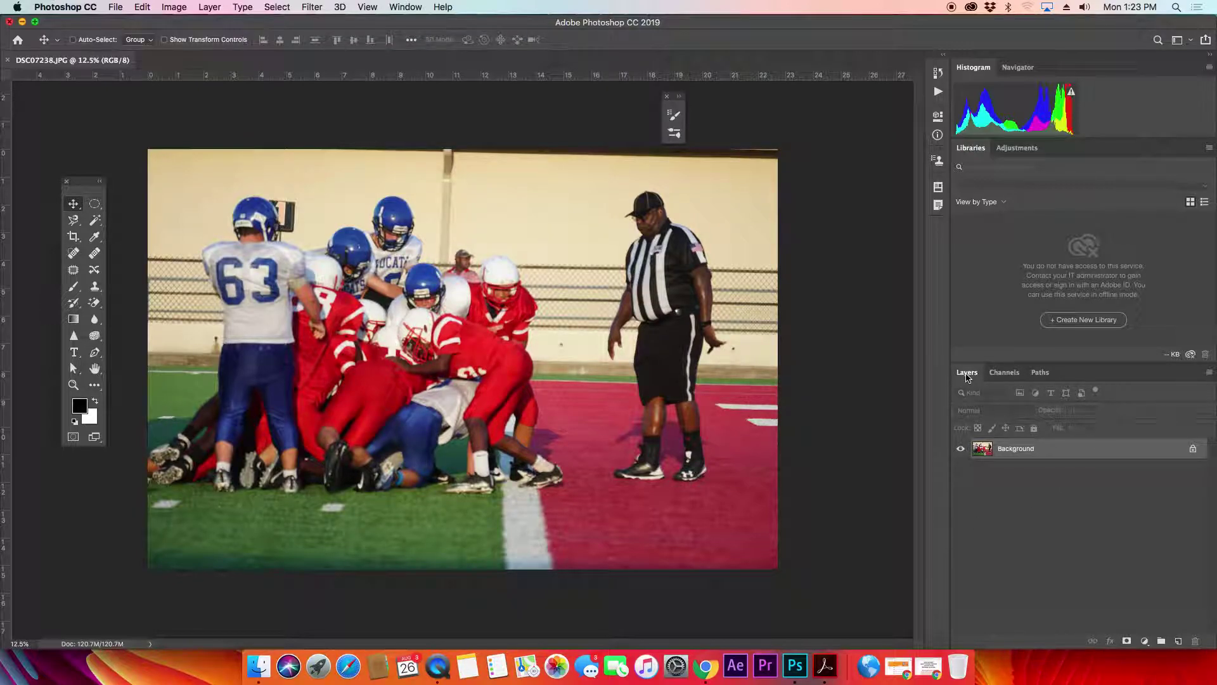
Browse the Channels and Paths tabs back to Layers, then nudge the Tools panel left.
click(1007, 375)
click(1039, 374)
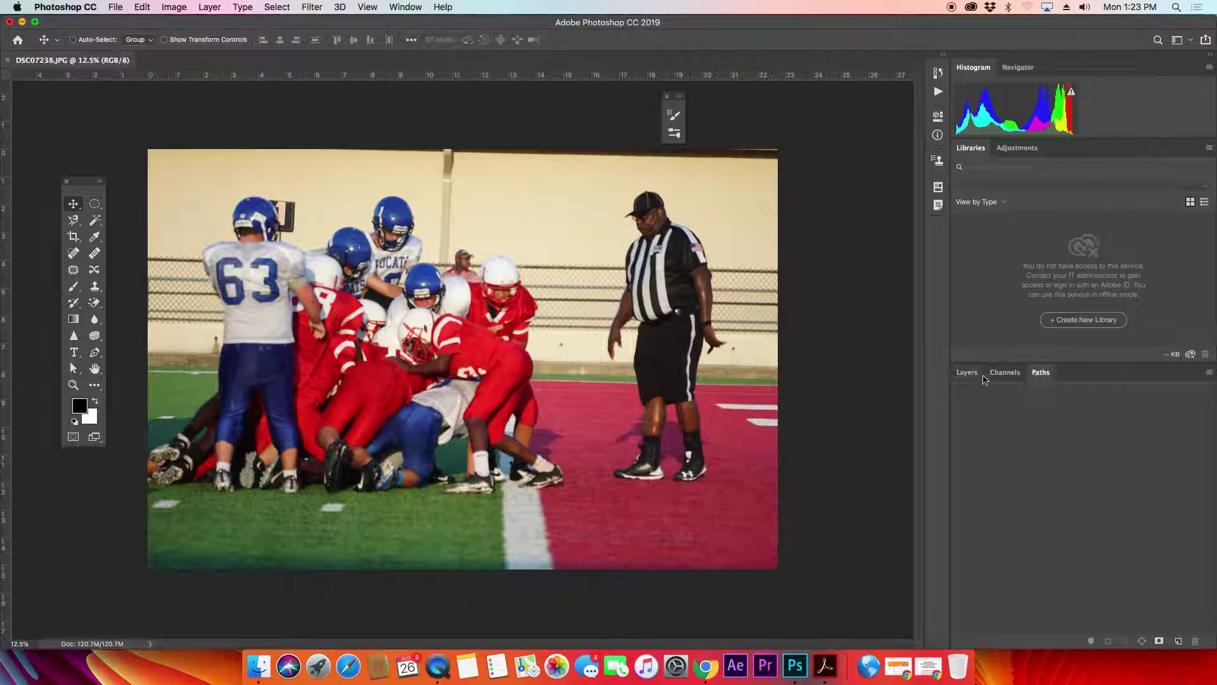
click(1017, 377)
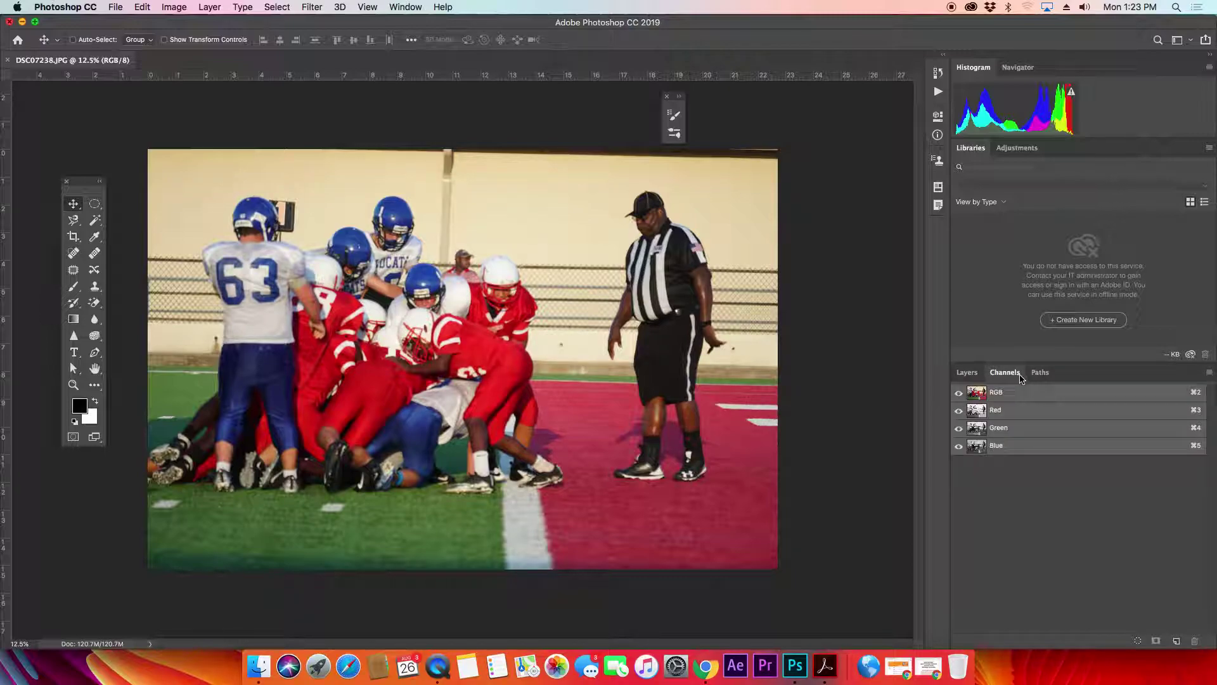
click(967, 372)
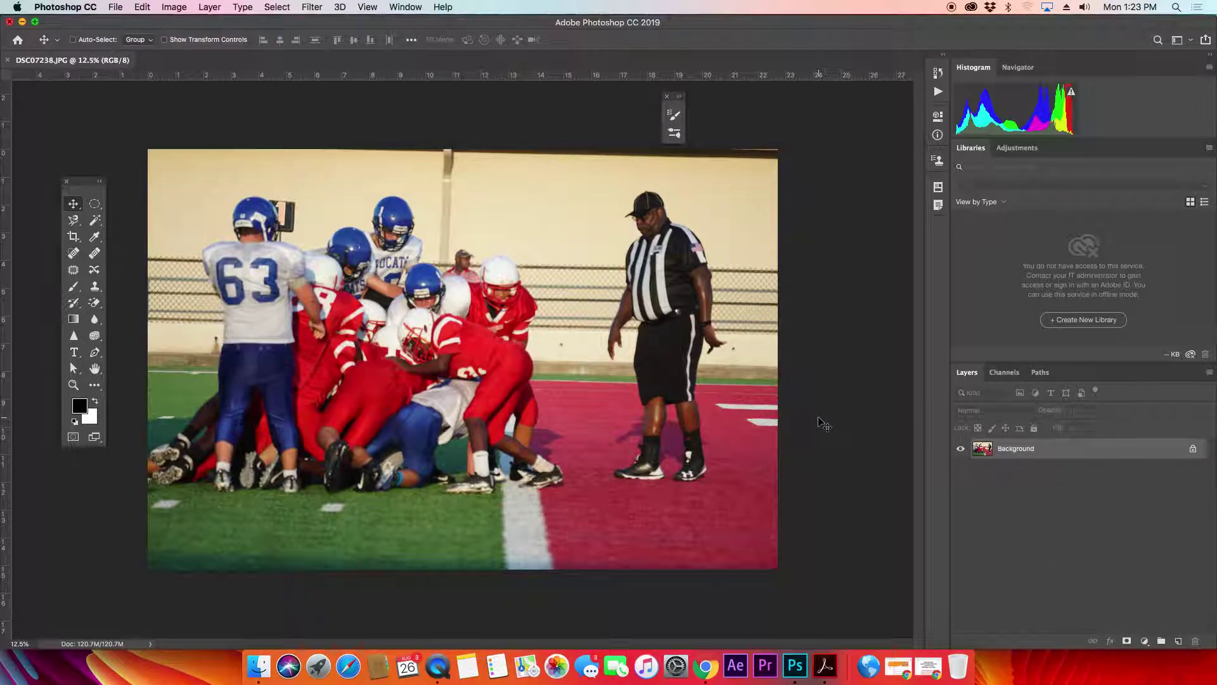
mouse_move(79, 184)
mouse_down()
mouse_move(136, 156)
mouse_move(96, 174)
mouse_move(67, 169)
mouse_up()
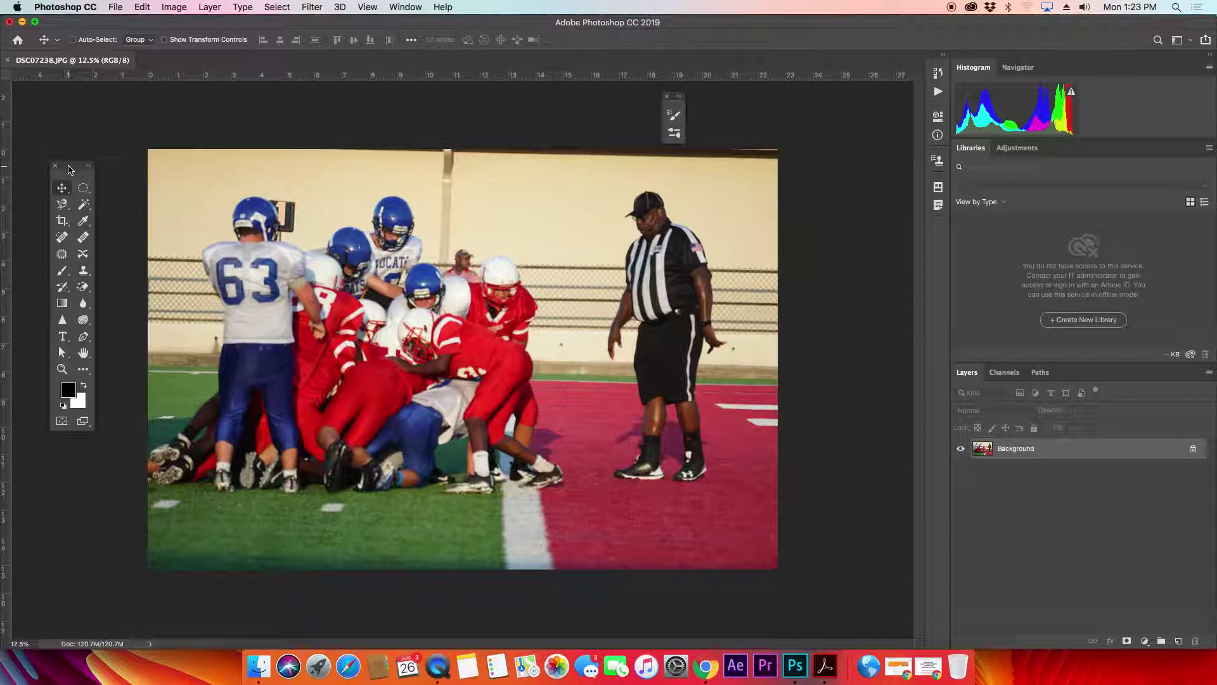
mouse_move(70, 170)
mouse_down()
mouse_move(24, 174)
mouse_move(64, 175)
mouse_up()
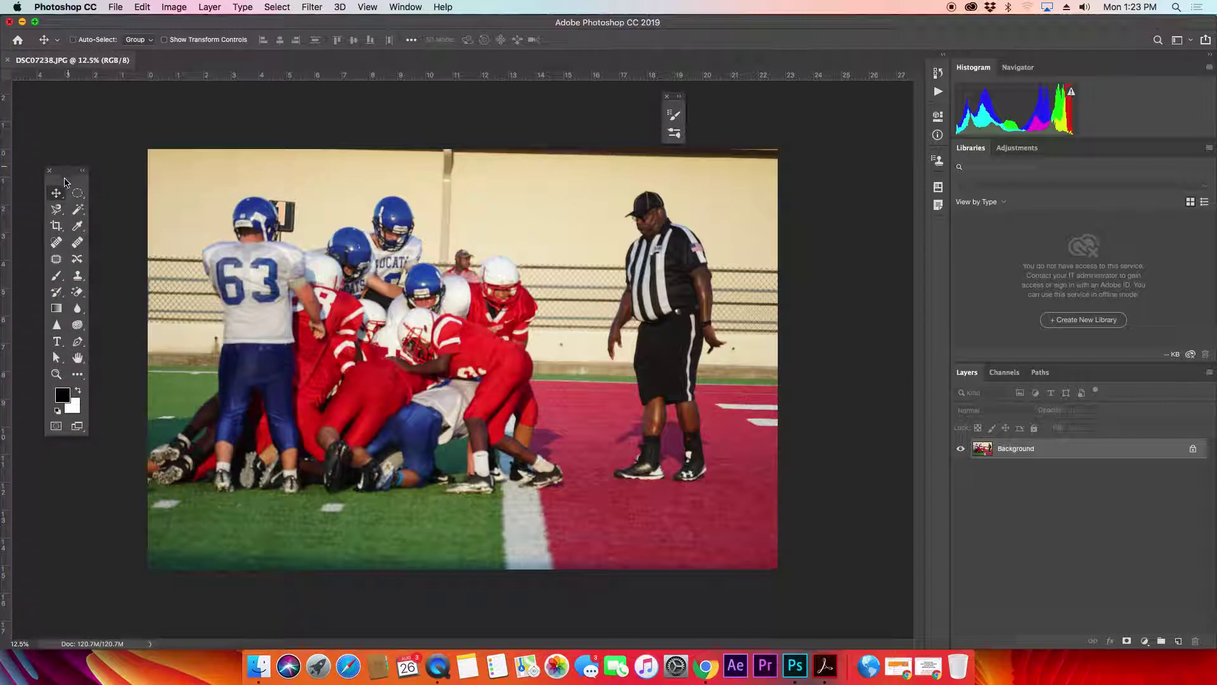
Select the Crop Tool, try the Magnetic Lasso from the flyouts, then return to Crop.
click(56, 227)
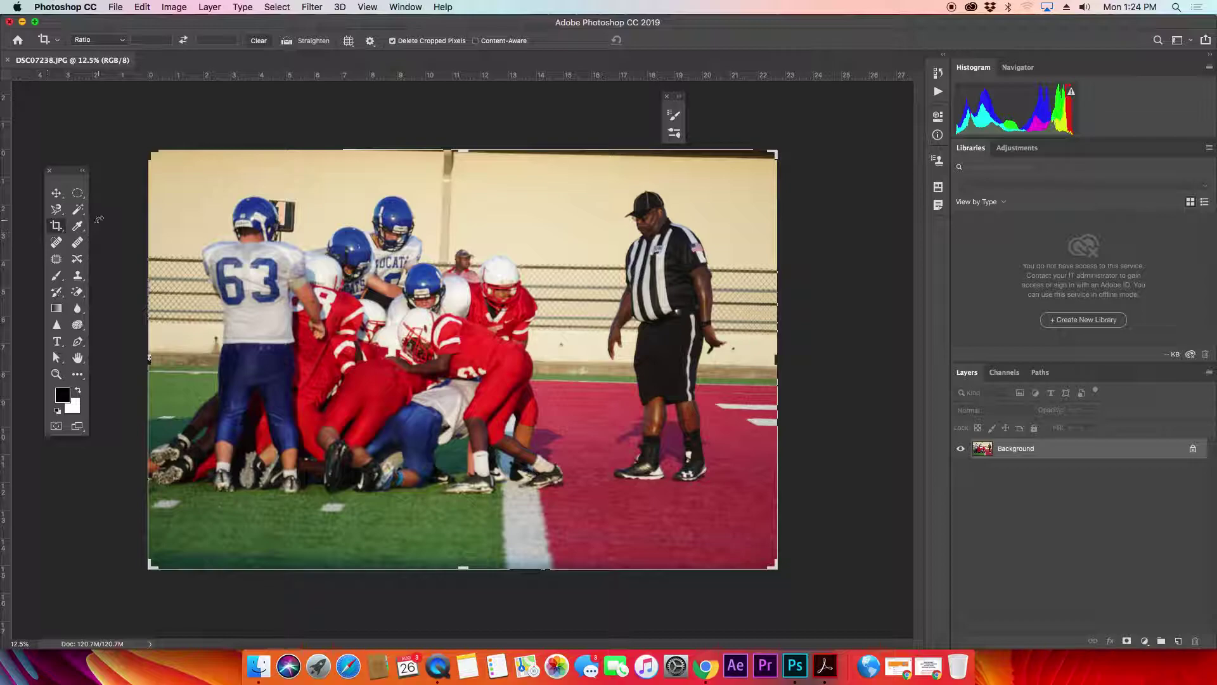
right_click(57, 226)
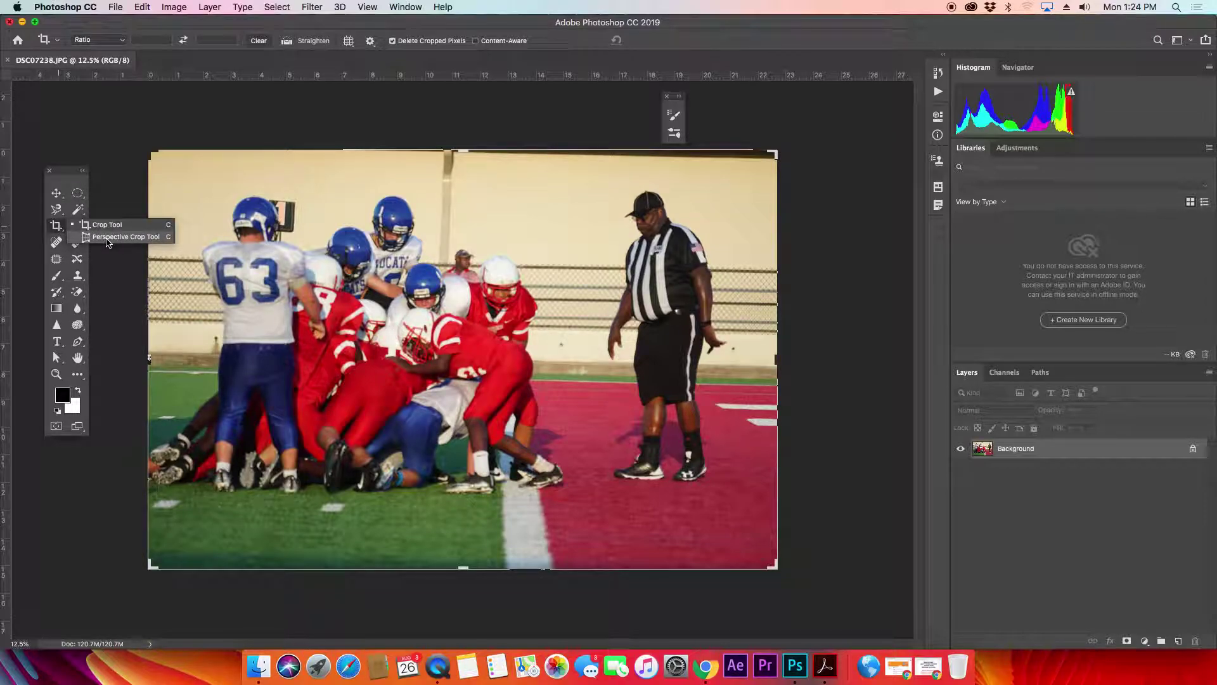
click(61, 215)
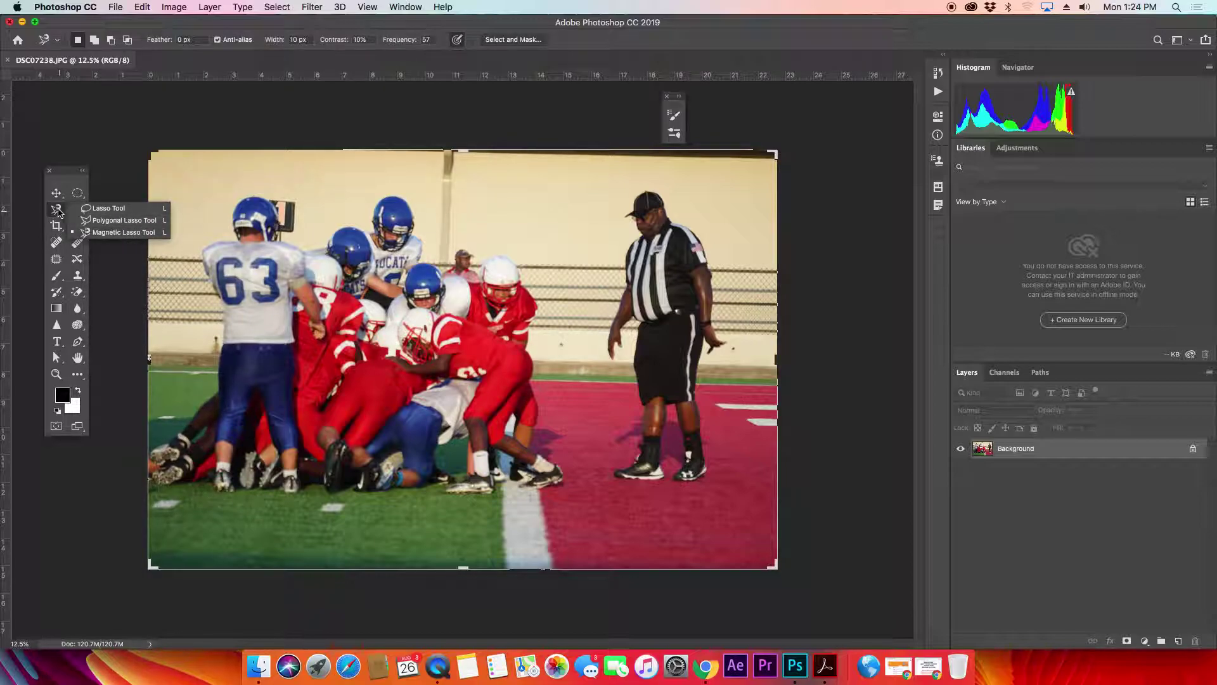
click(57, 226)
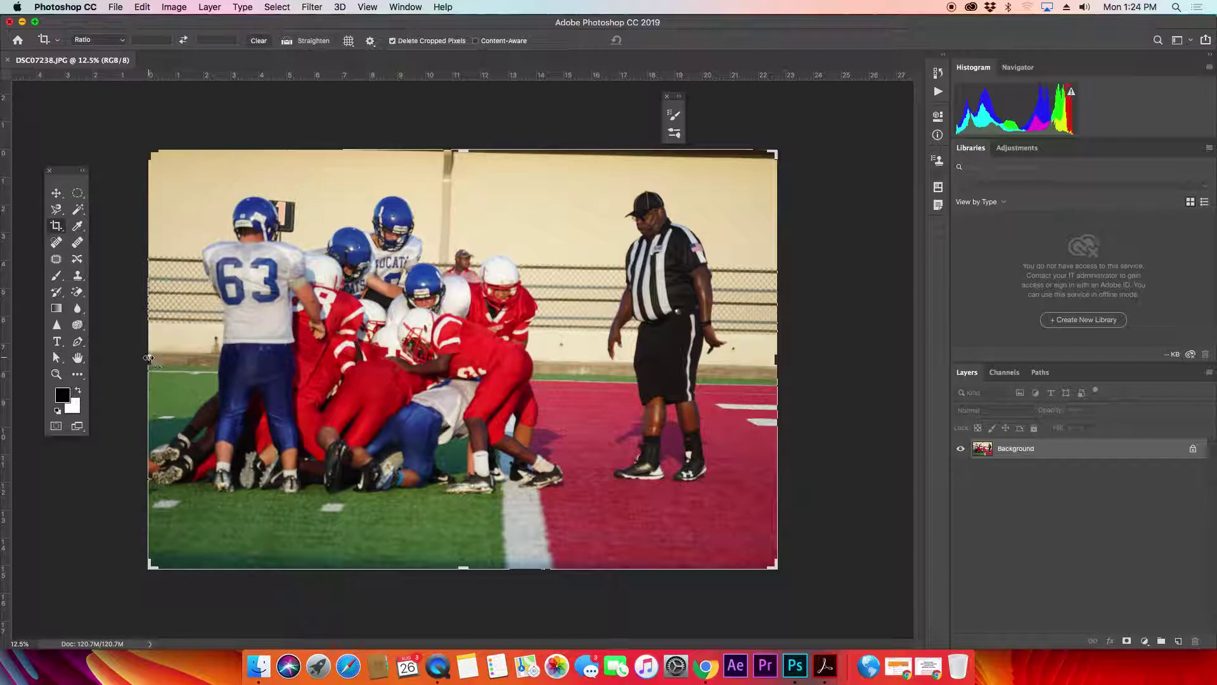
Adjust the left and top crop edges and commit the first crop.
mouse_move(148, 358)
mouse_down()
mouse_move(223, 354)
mouse_move(151, 355)
mouse_up()
mouse_move(468, 142)
mouse_down()
mouse_move(467, 123)
mouse_move(466, 151)
mouse_up()
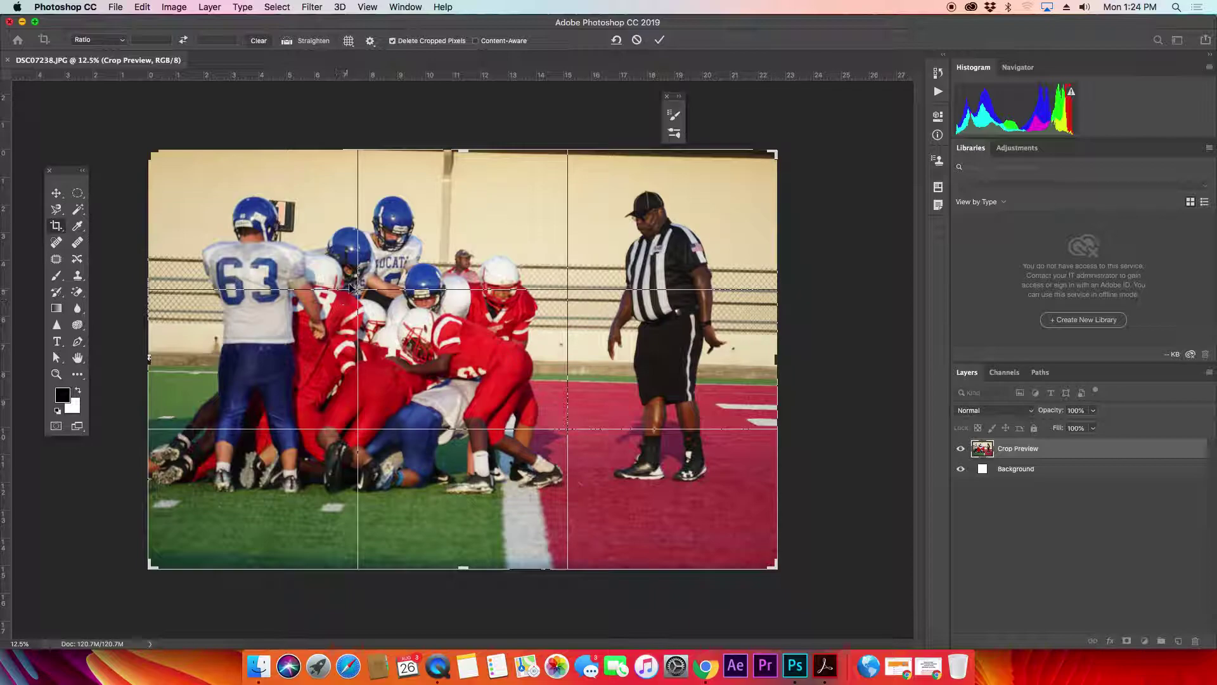
click(58, 228)
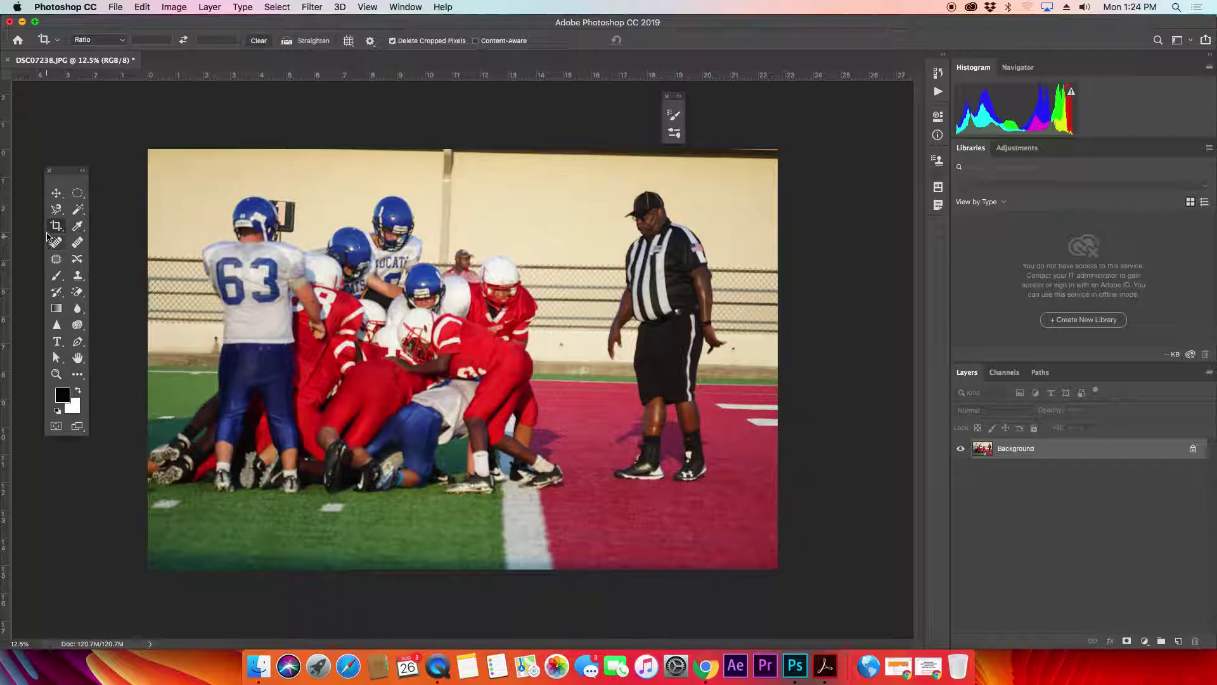
Draw a new crop box over the whole photo and fine-tune its top-left corner.
drag(169, 164, 799, 603)
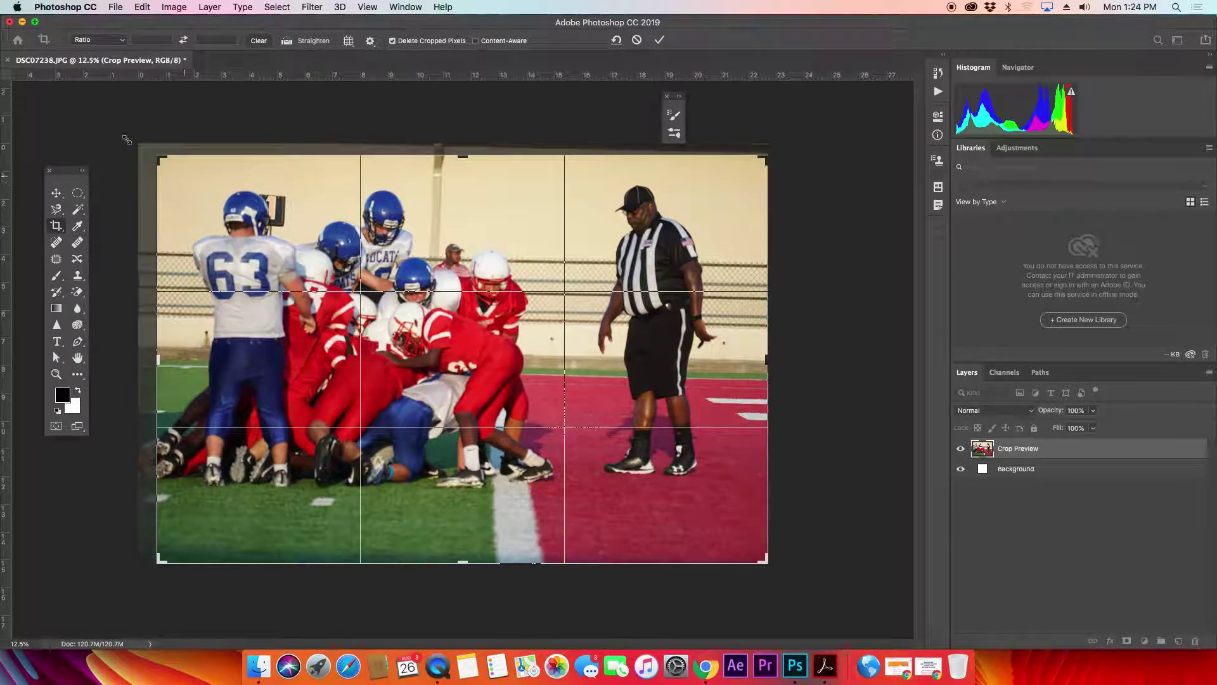
drag(159, 158, 146, 148)
key(super+r)
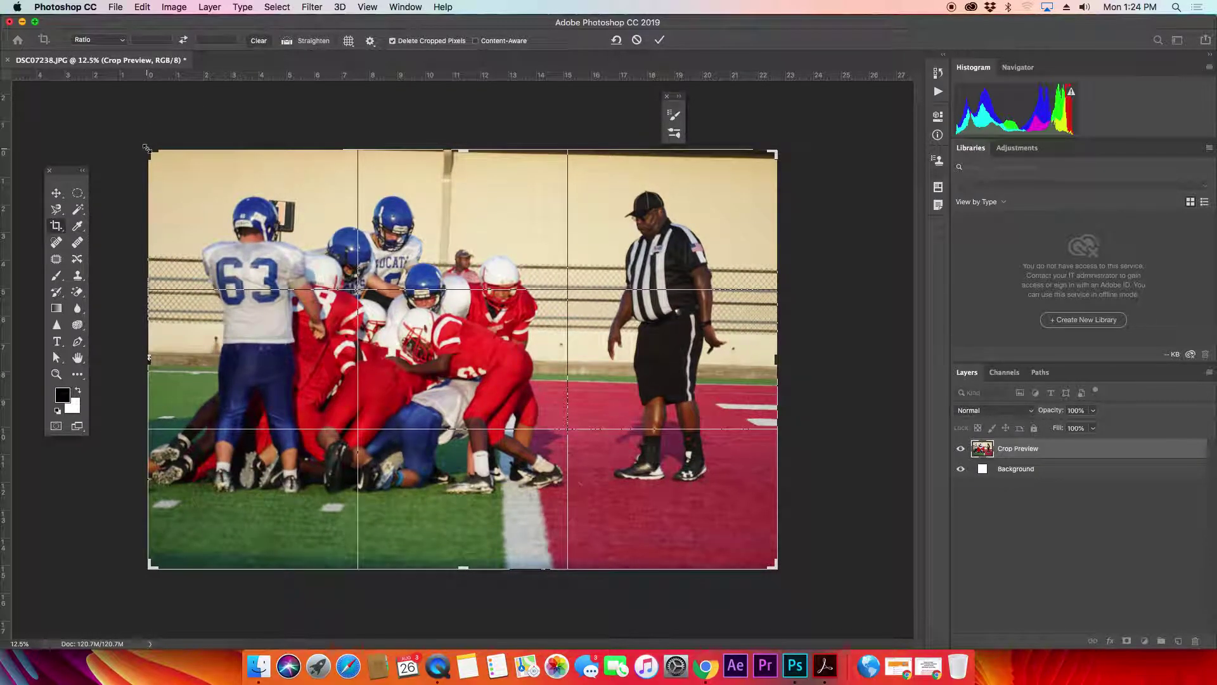
click(123, 41)
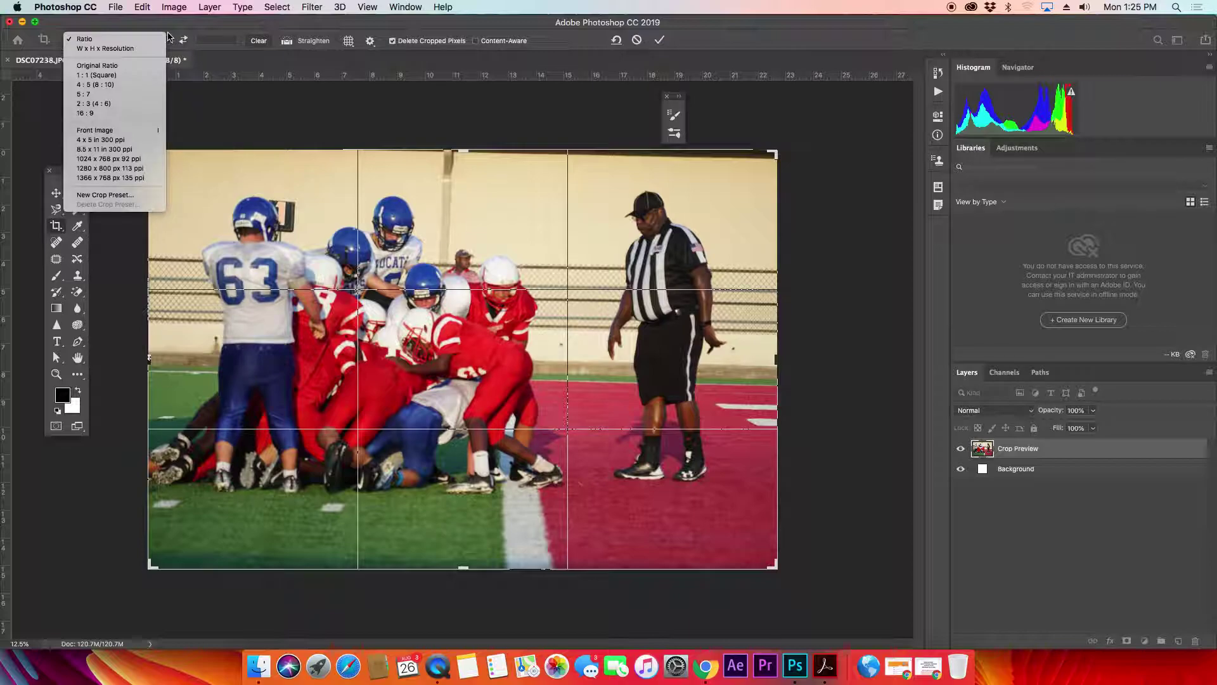
Enter a custom 1920 x 1080 crop ratio, then clear it.
click(168, 37)
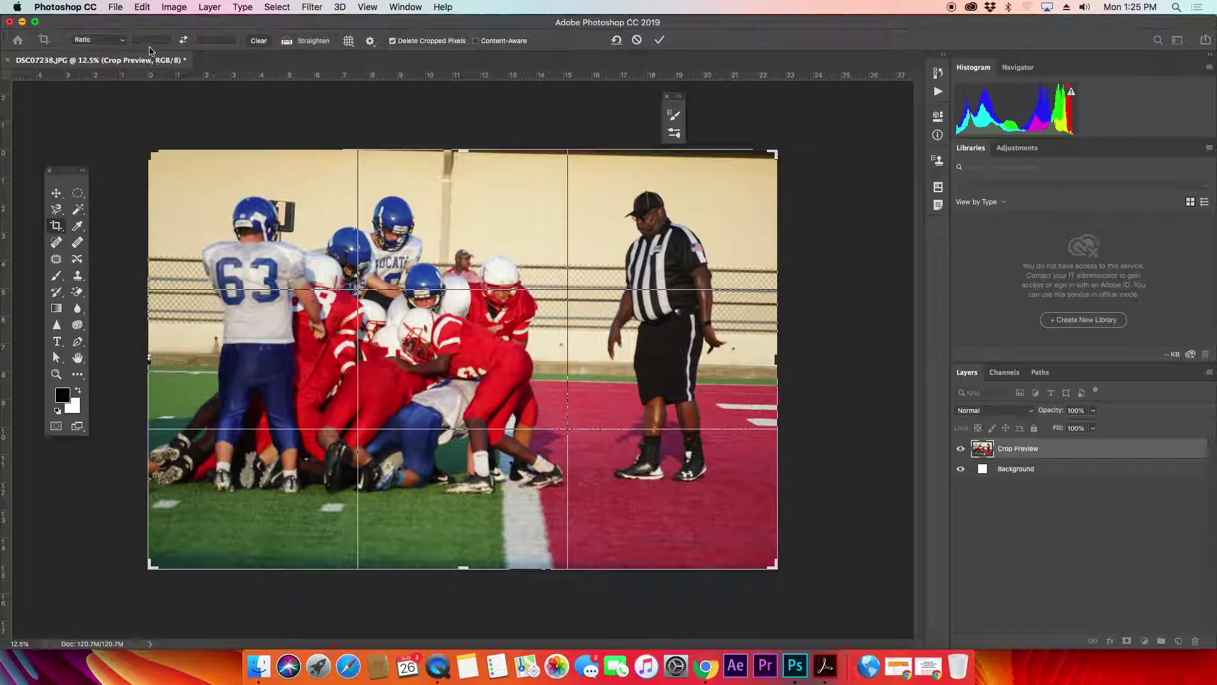
click(150, 39)
text(1920)
click(203, 39)
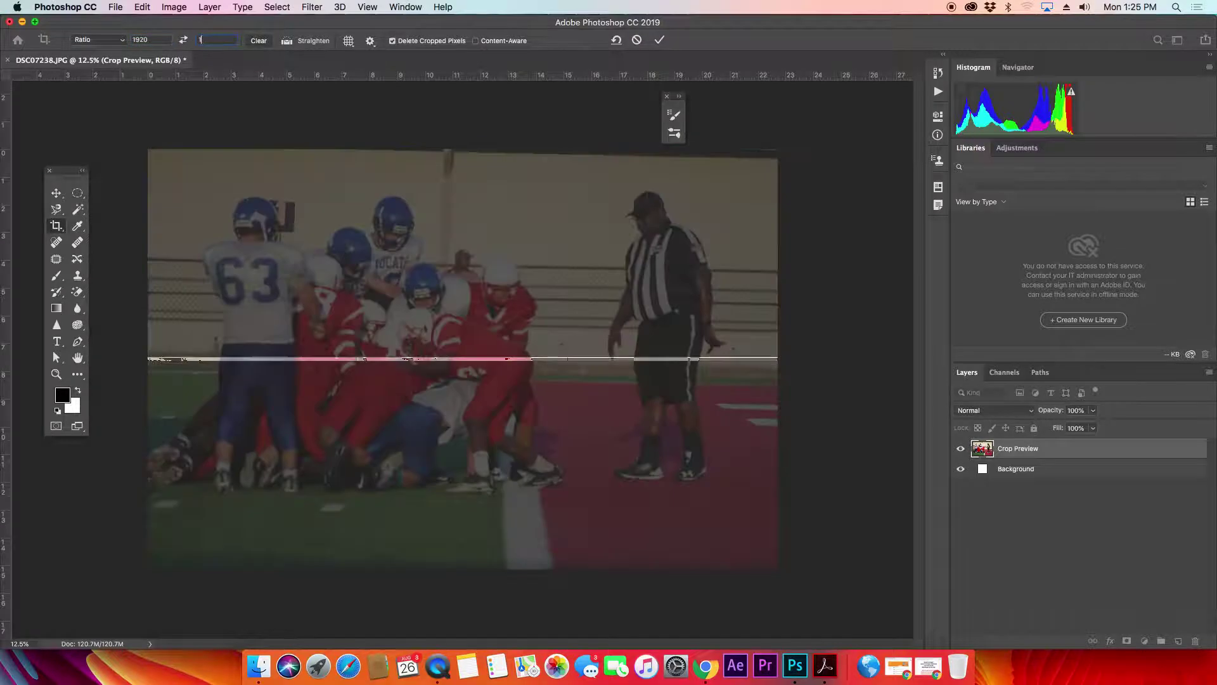
text(1080)
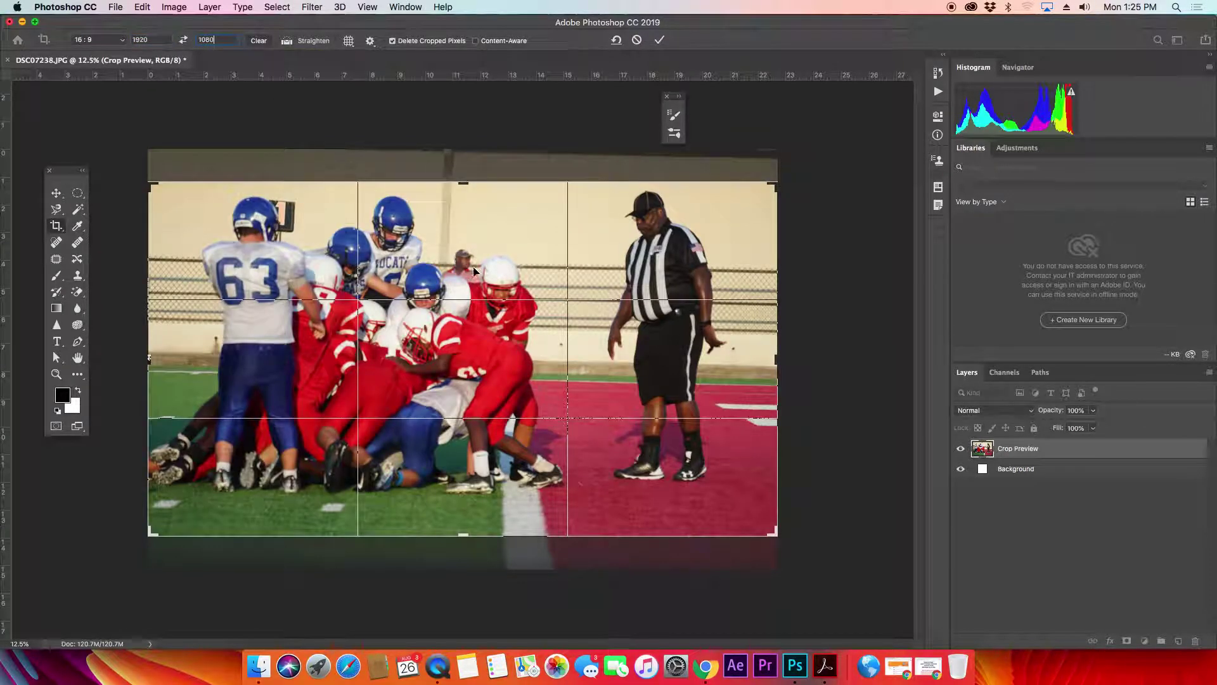
click(259, 41)
Constrain the crop to 5 : 7 and swap it to a 7:5 landscape frame.
click(98, 40)
click(95, 42)
click(95, 44)
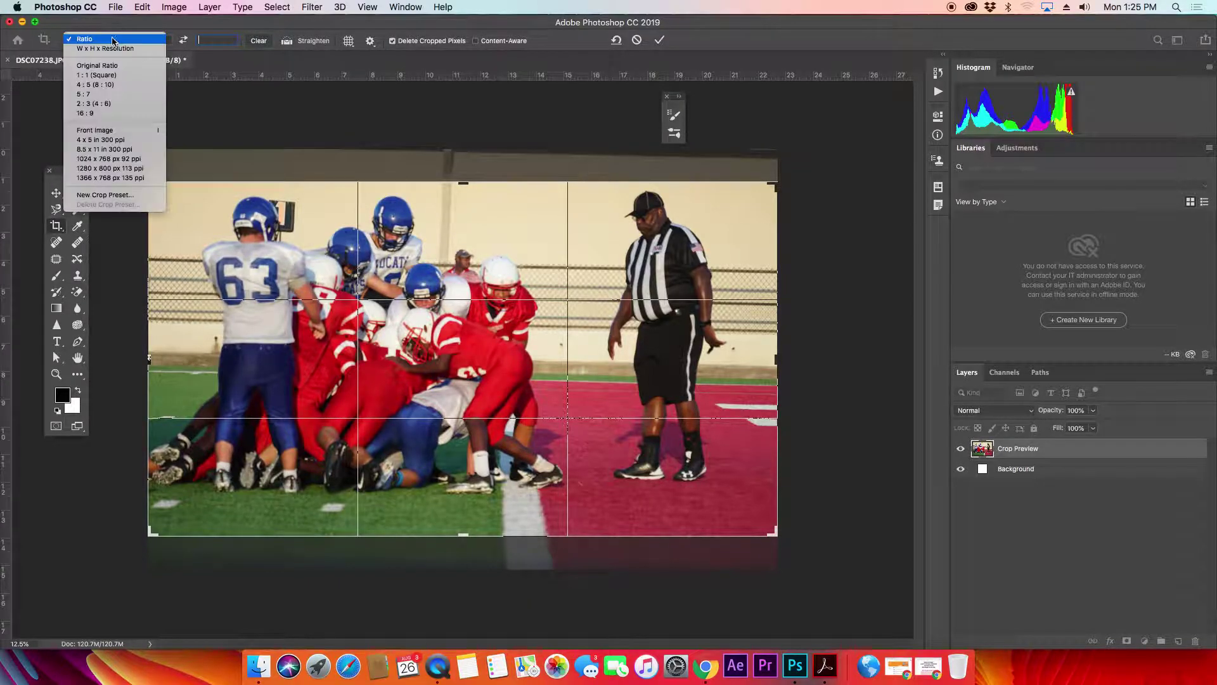
click(104, 100)
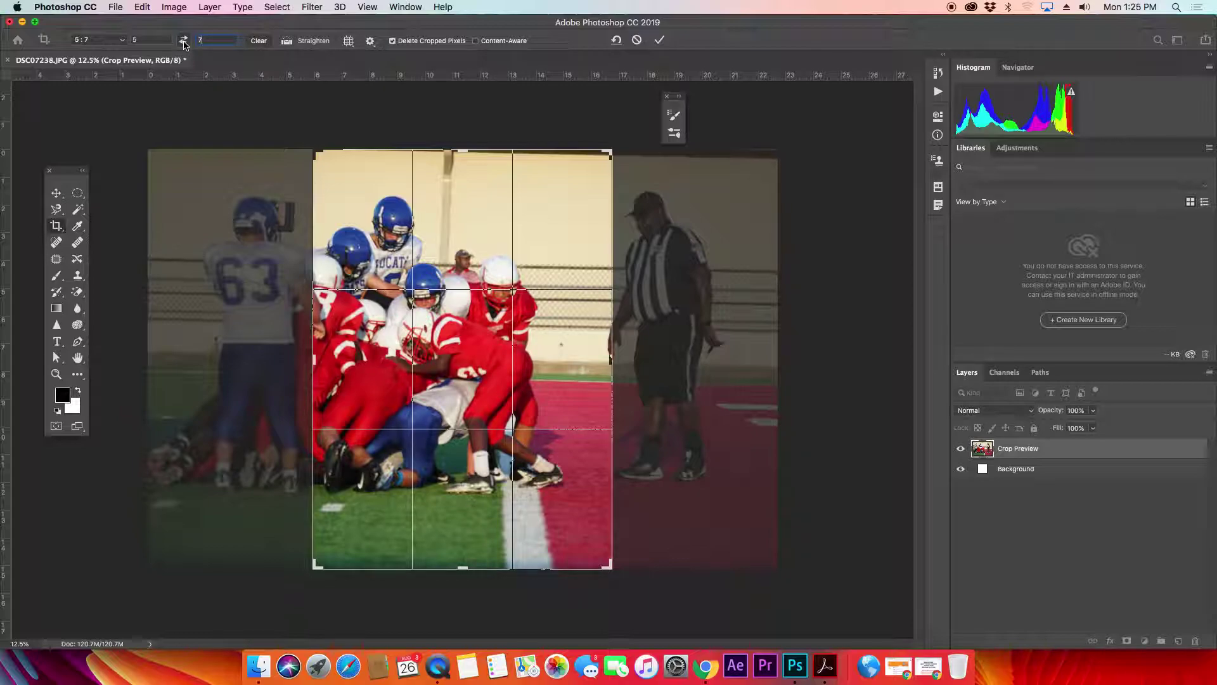
click(184, 41)
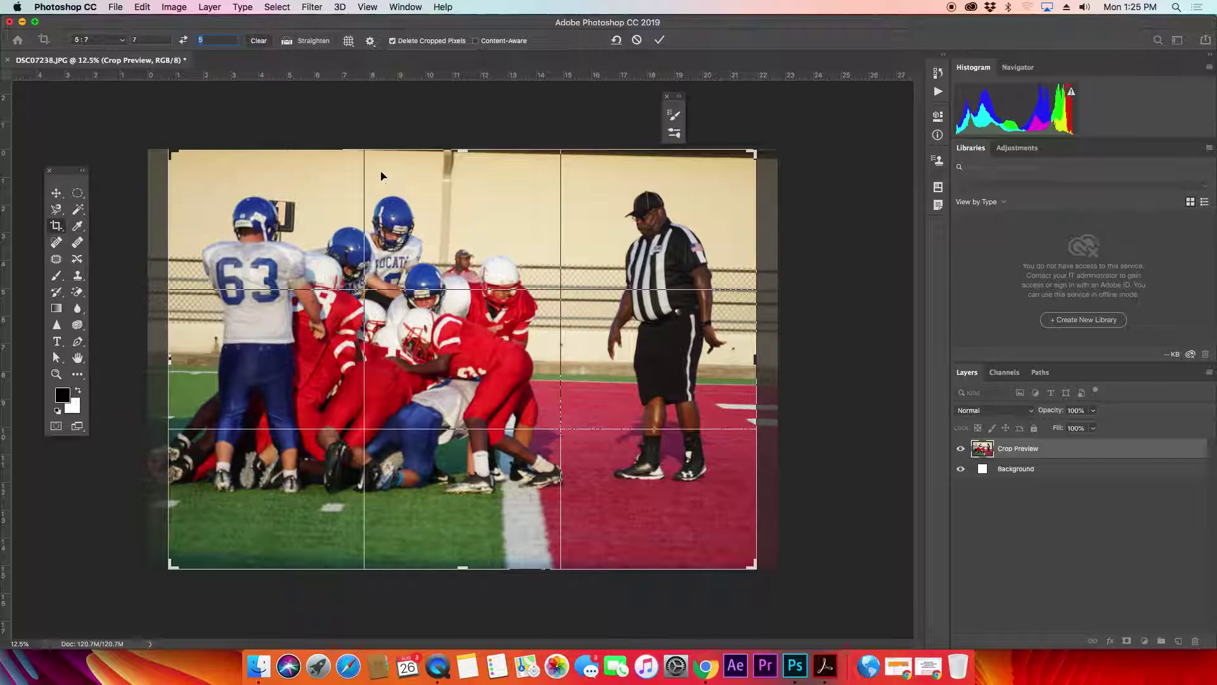
Clear the fixed aspect ratio from the crop box.
click(123, 41)
click(293, 53)
click(258, 41)
Straighten the photo about 1.4° by tracing a level line along the fence across the image.
click(287, 43)
drag(171, 356, 789, 367)
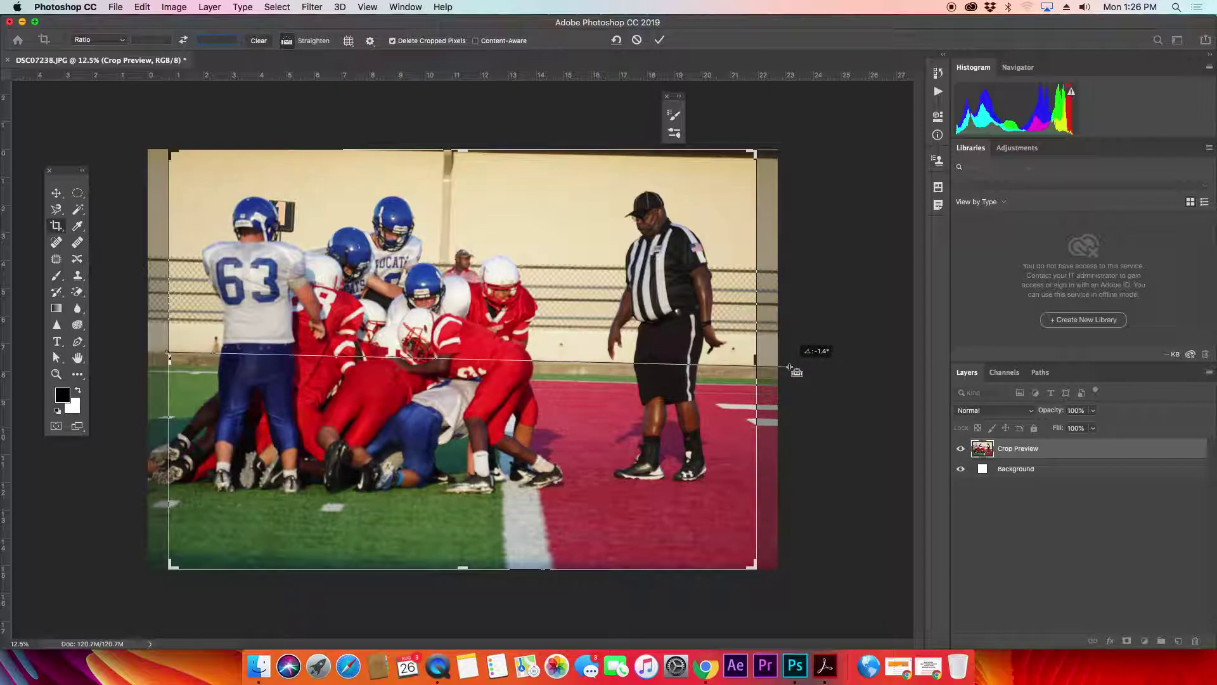
drag(789, 367, 791, 367)
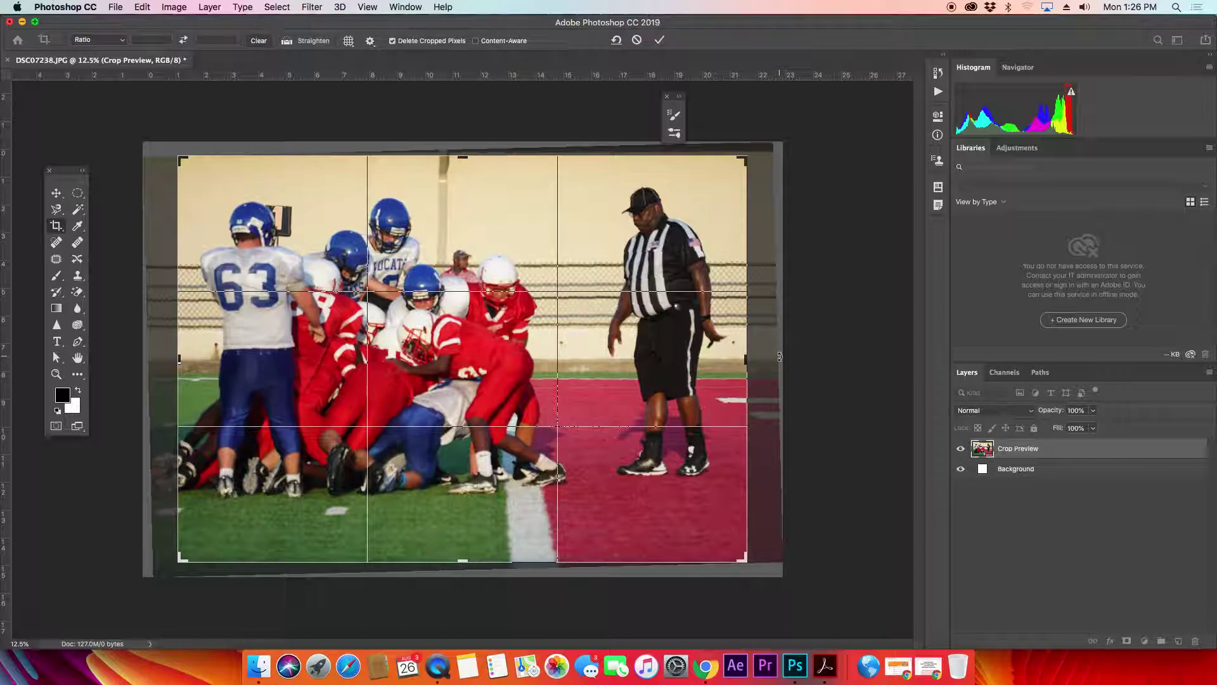
Commit the straightened crop to a single Background layer and move the Tools panel higher.
key(Return)
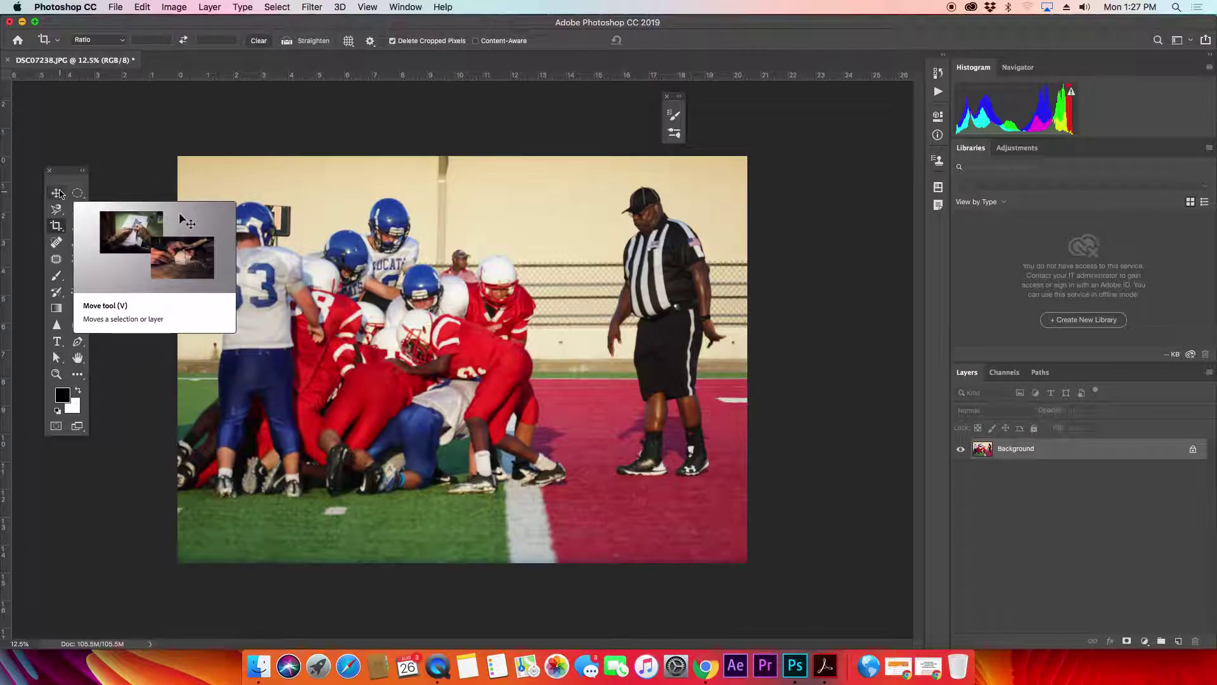
drag(62, 174, 56, 123)
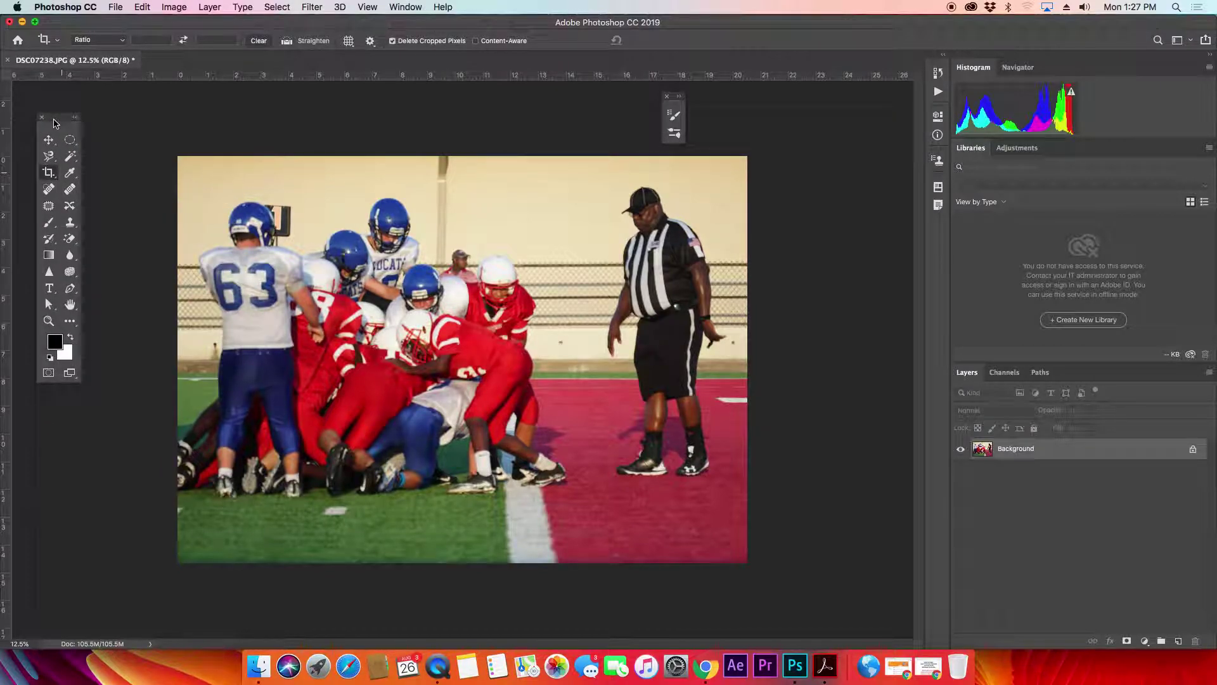